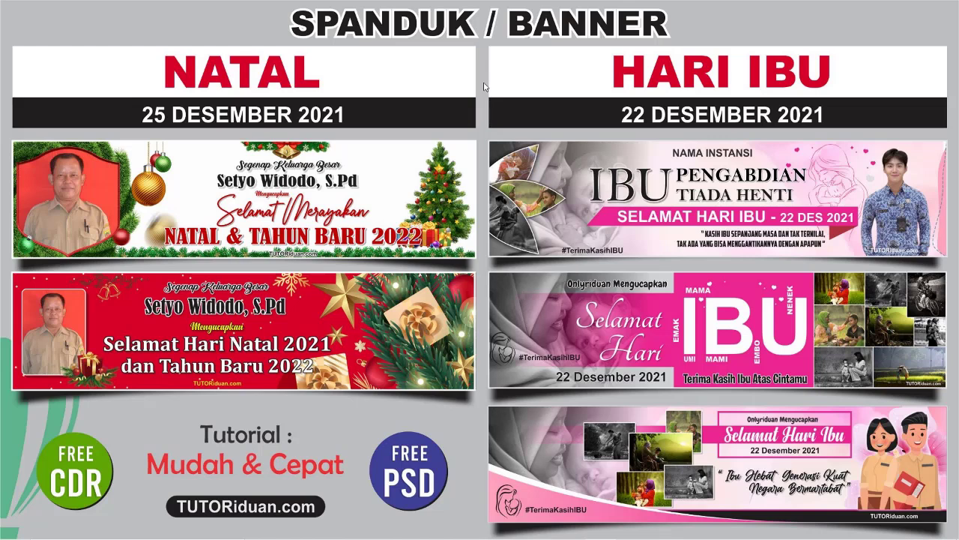
Step: Open the tutoriduan.com homepage listing the Hari Ibu and Natal 2021 banner posts
click(484, 86)
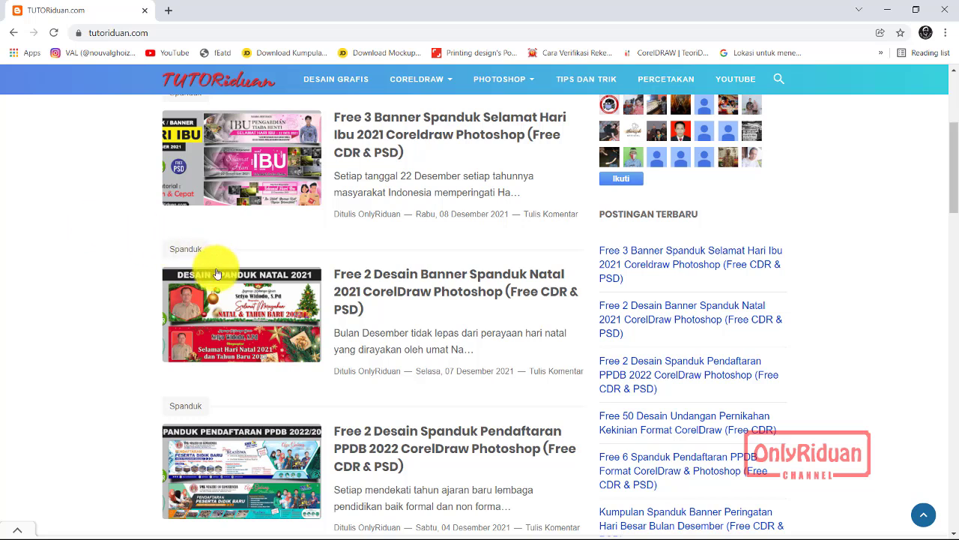
Step: Open the Free 2 Desain Banner Spanduk Natal 2021 post and dismiss its ads
click(389, 279)
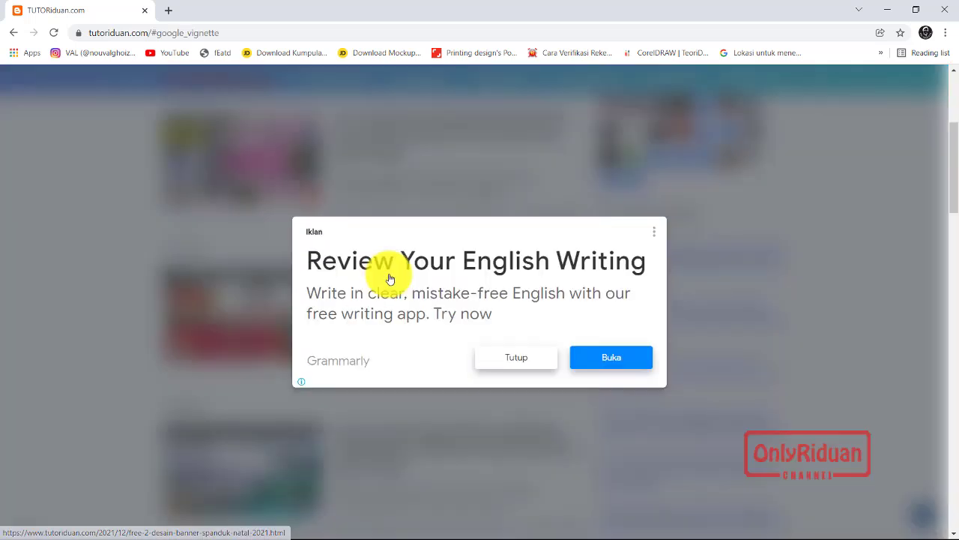
click(513, 361)
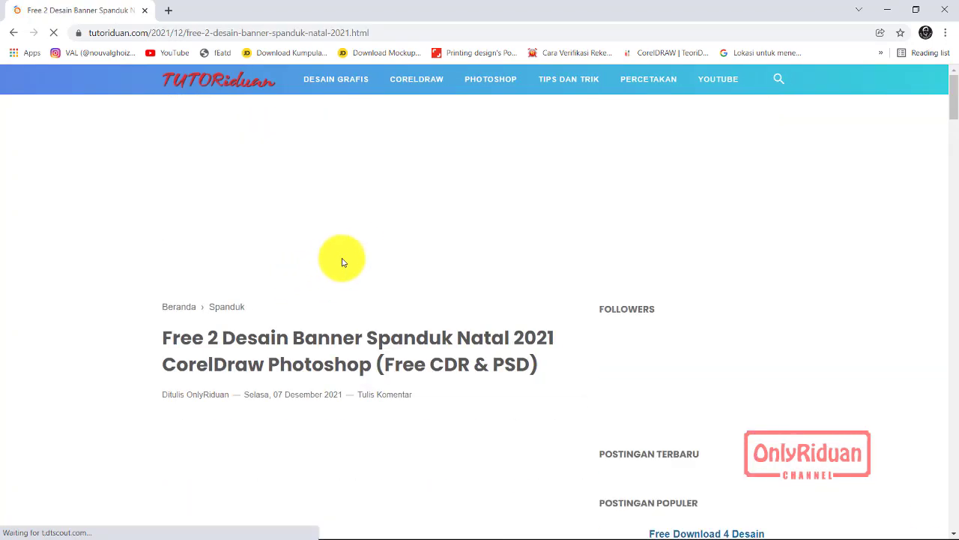
scroll(356, 258, down, 3)
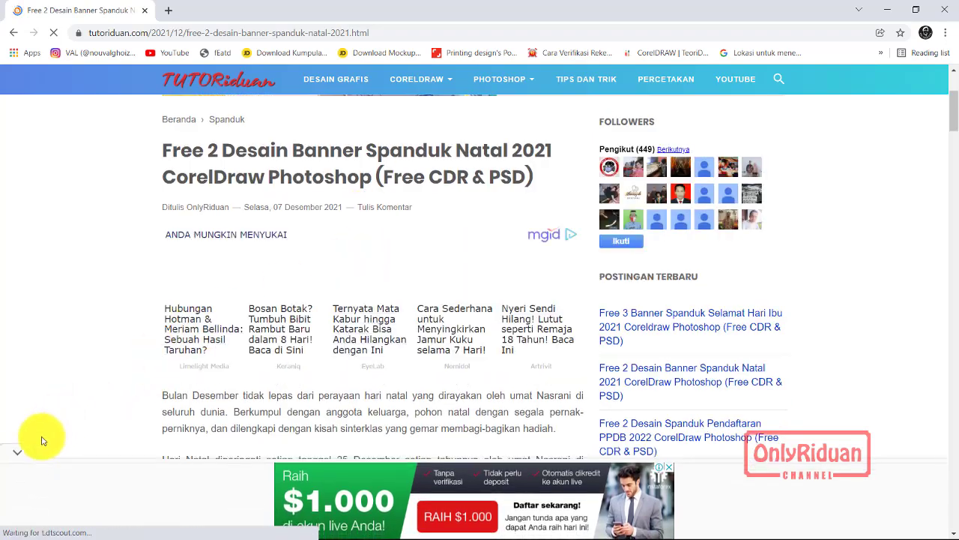
click(17, 454)
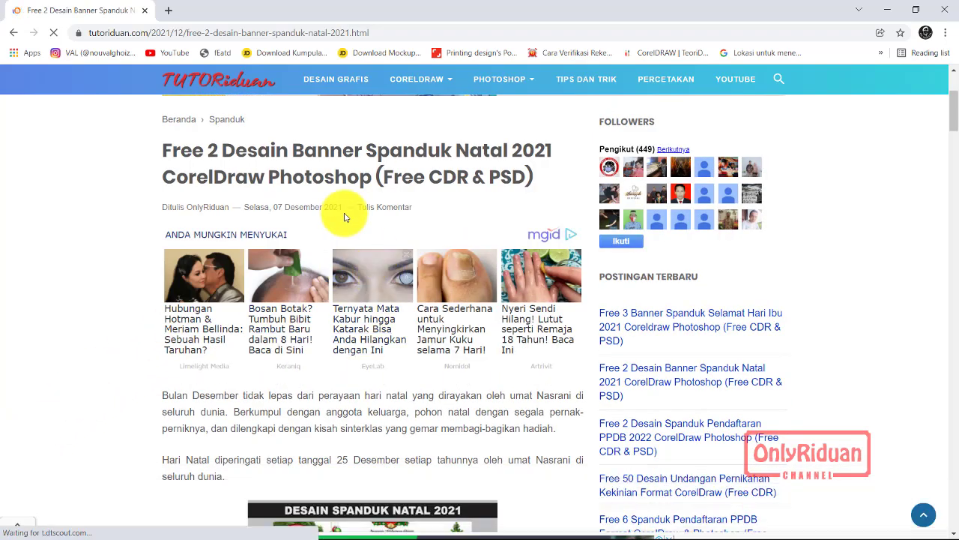
Step: Scroll through the Format CDR and Format PSD download sections (40 x 10 Cm, 41.9 MB)
scroll(343, 214, down, 3)
scroll(356, 215, down, 3)
scroll(356, 215, down, 2)
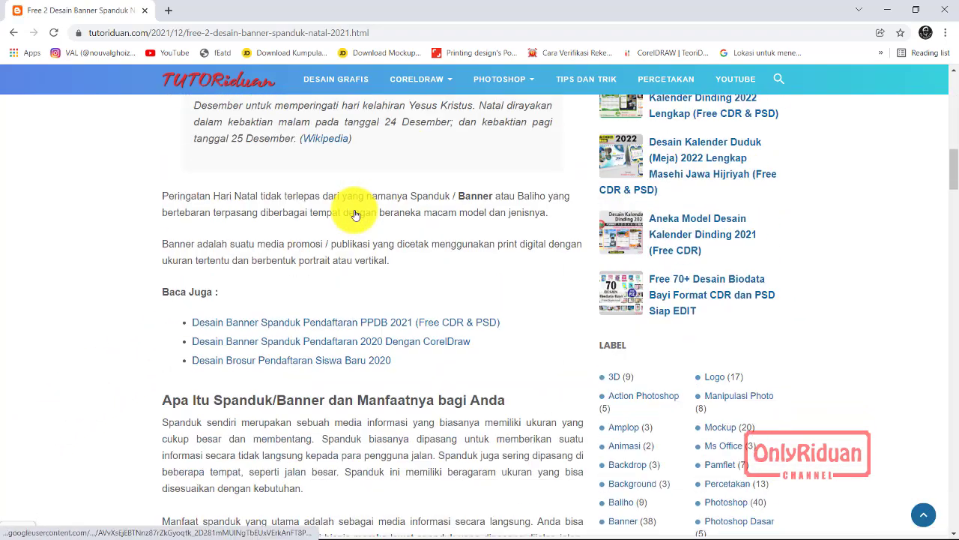
scroll(356, 215, down, 2)
scroll(356, 215, down, 2)
scroll(356, 215, down, 2)
scroll(356, 216, down, 3)
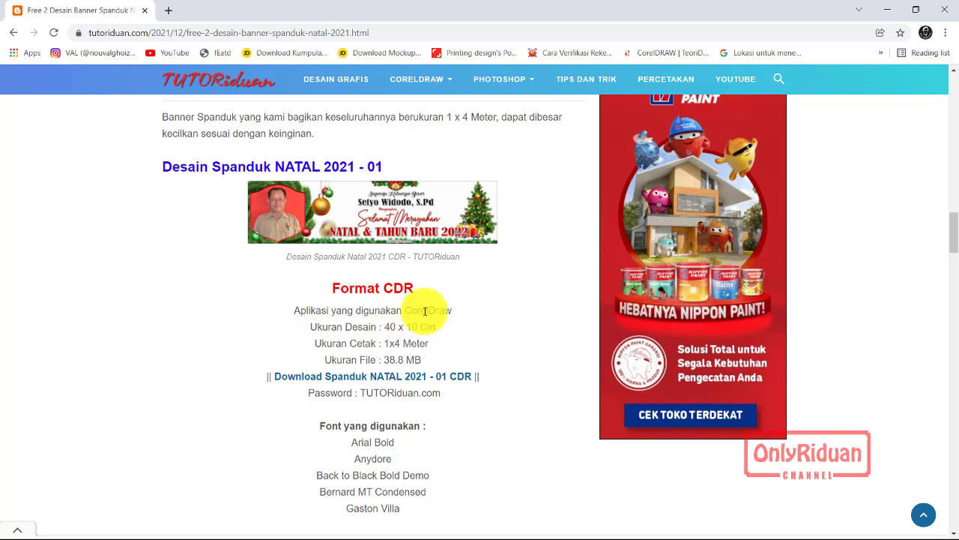
scroll(425, 311, down, 3)
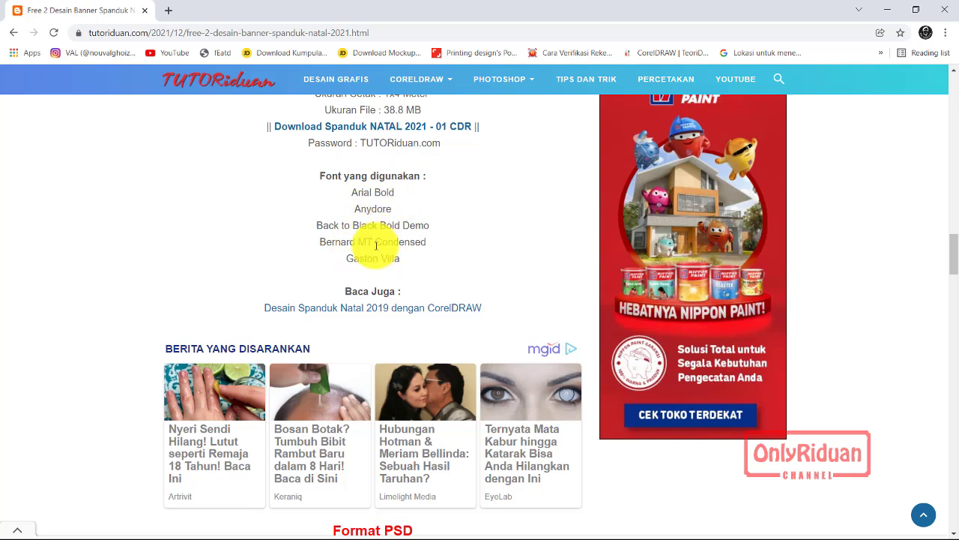
scroll(393, 198, down, 5)
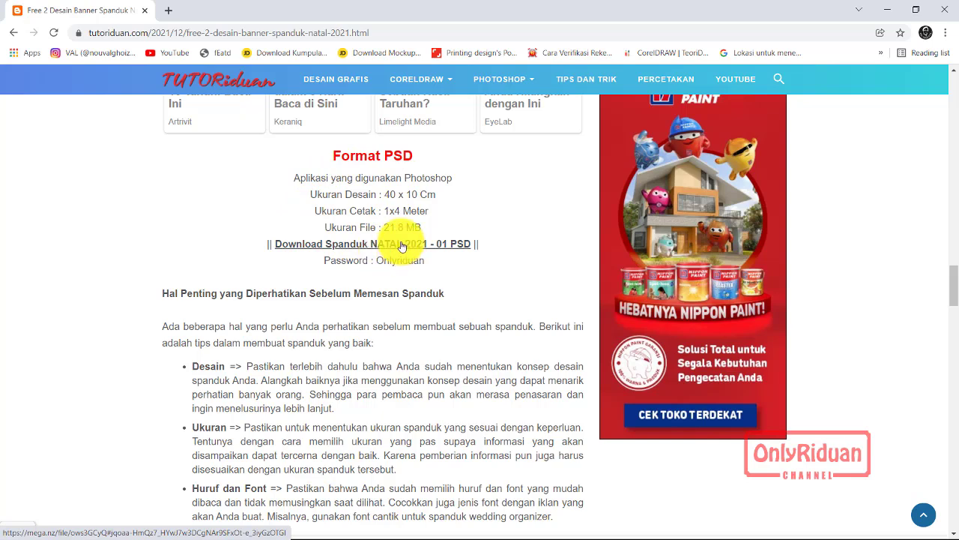
scroll(401, 243, down, 5)
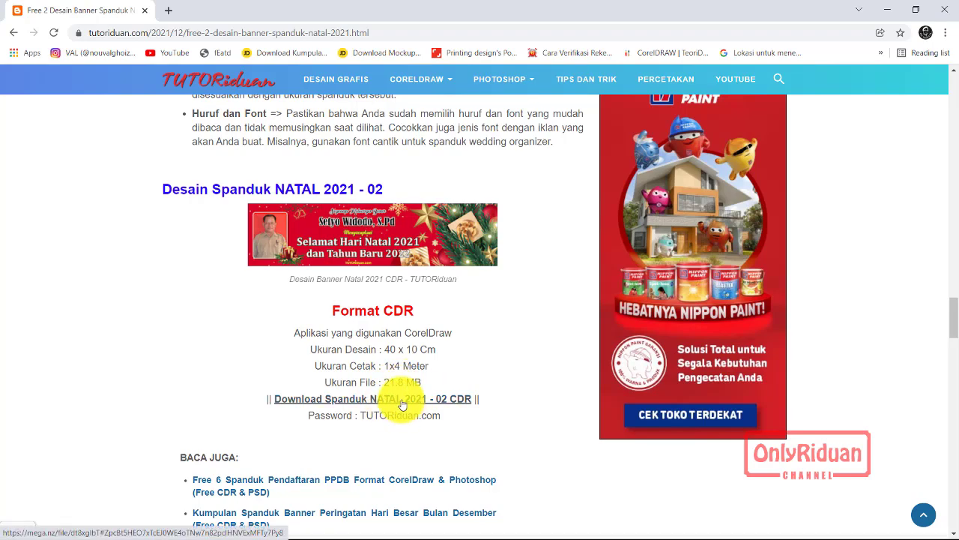
scroll(422, 314, down, 3)
scroll(422, 315, down, 2)
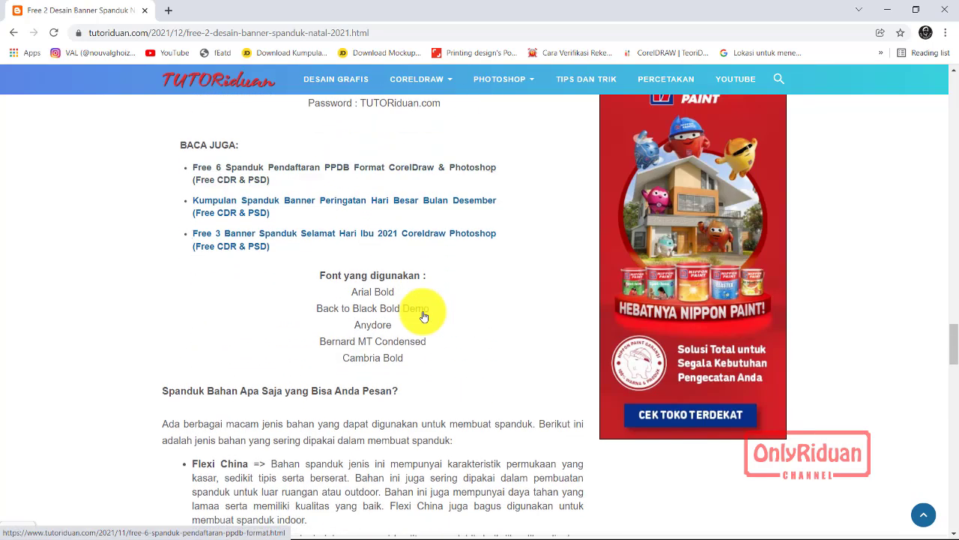
scroll(423, 312, down, 3)
scroll(423, 312, up, 3)
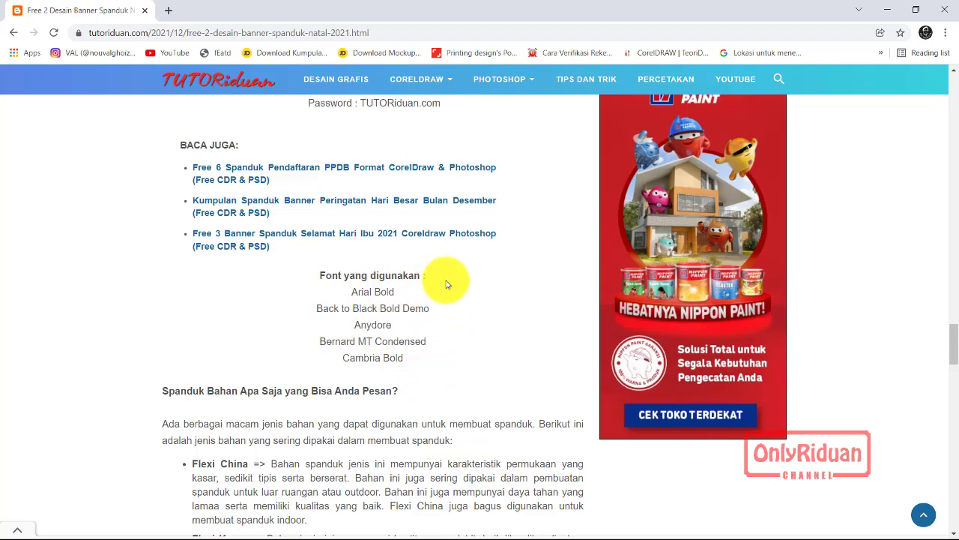
scroll(465, 279, down, 4)
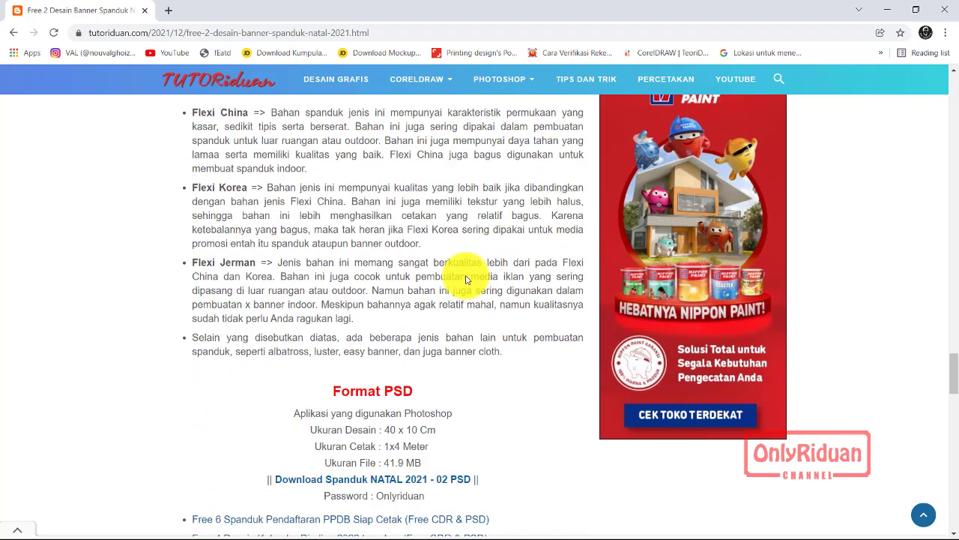
scroll(466, 279, down, 3)
scroll(466, 279, down, 1)
scroll(465, 278, up, 1)
scroll(465, 279, up, 1)
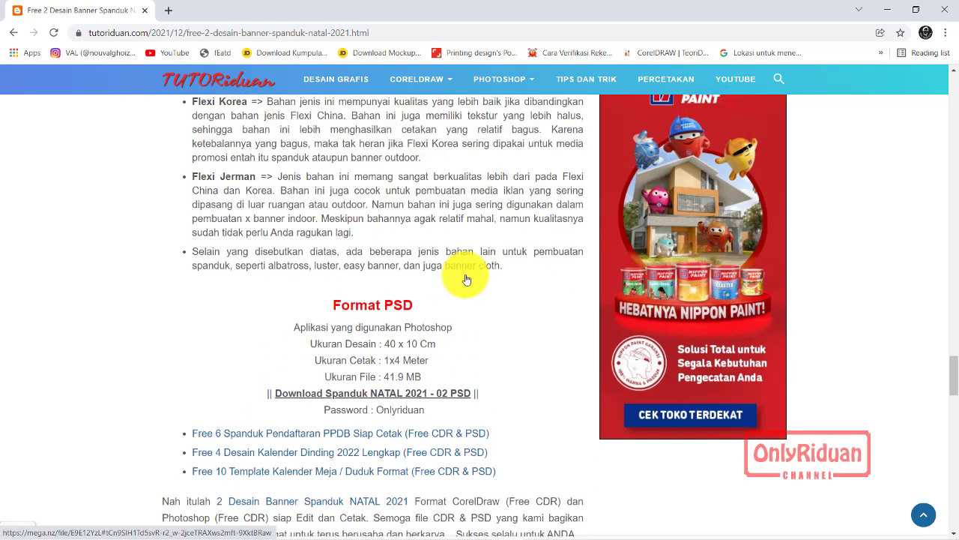
scroll(457, 273, down, 1)
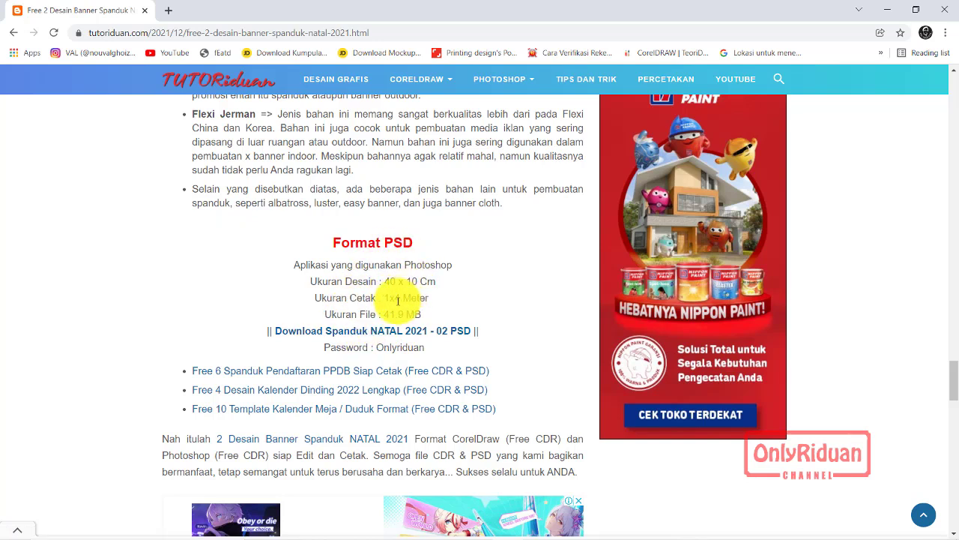
Step: Return to the homepage and open the Free 3 Banner Spanduk Selamat Hari Ibu 2021 post
click(14, 32)
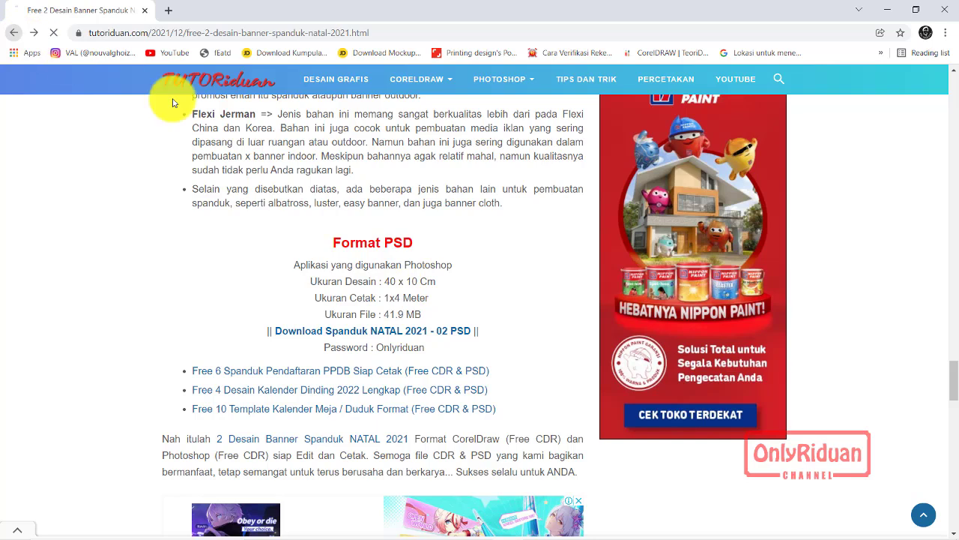
scroll(477, 201, up, 1)
scroll(472, 206, up, 2)
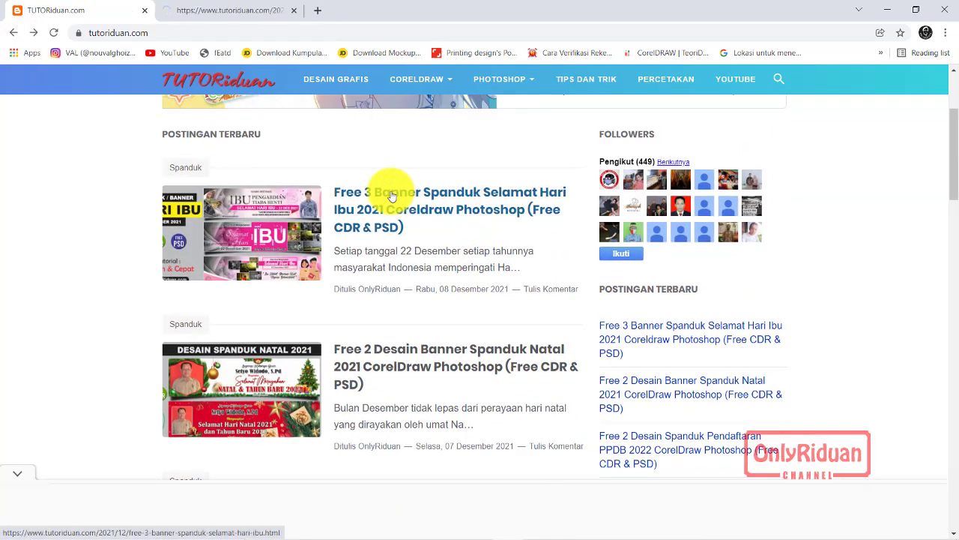
click(220, 13)
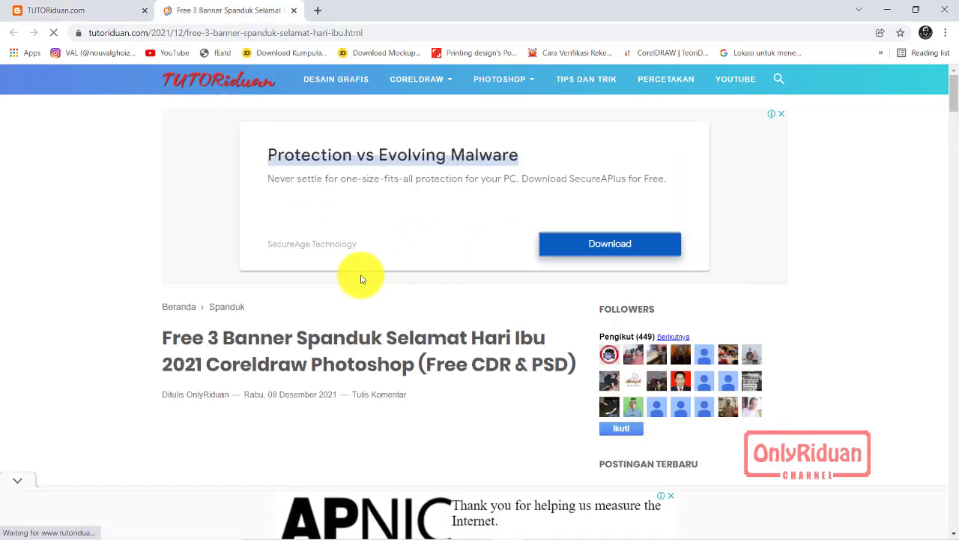
Step: Scroll down the Hari Ibu post to its banner designs
scroll(361, 279, down, 3)
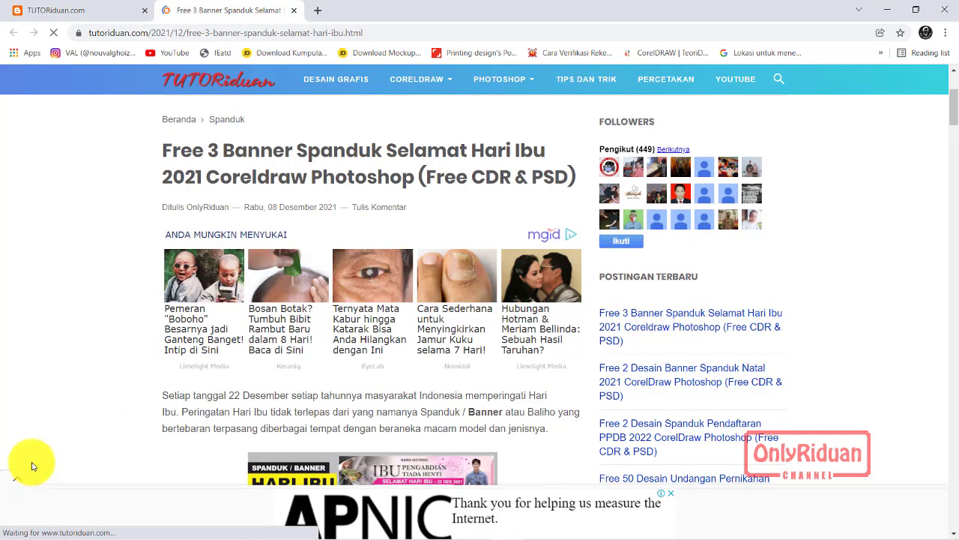
scroll(96, 278, down, 3)
scroll(97, 278, down, 2)
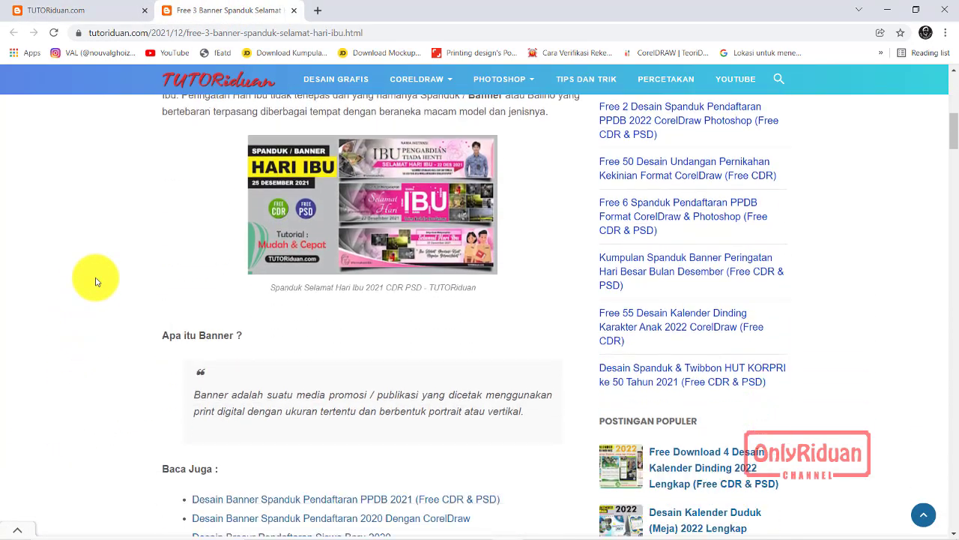
scroll(96, 281, down, 1)
scroll(96, 280, down, 2)
scroll(98, 281, down, 3)
scroll(98, 280, down, 3)
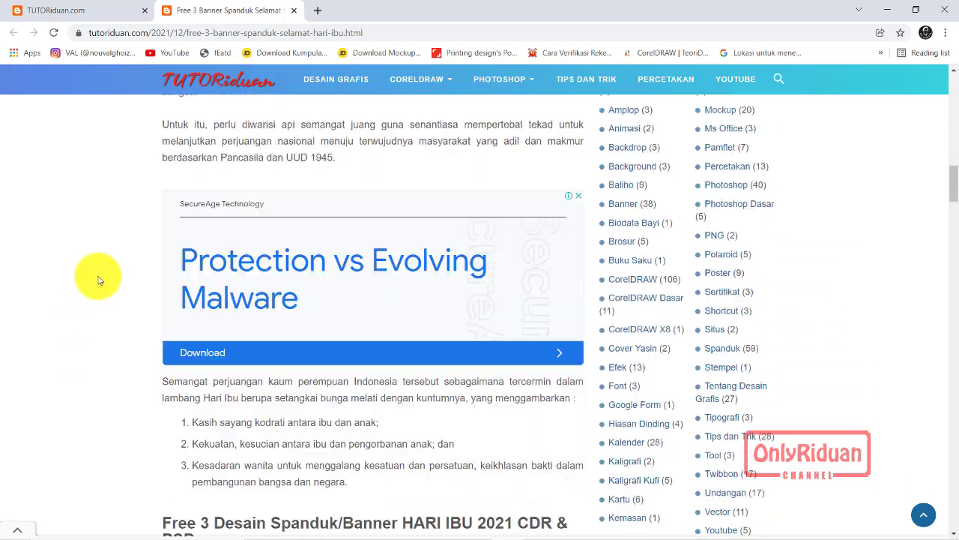
scroll(97, 280, down, 1)
scroll(97, 281, down, 2)
scroll(98, 280, down, 2)
scroll(97, 281, down, 2)
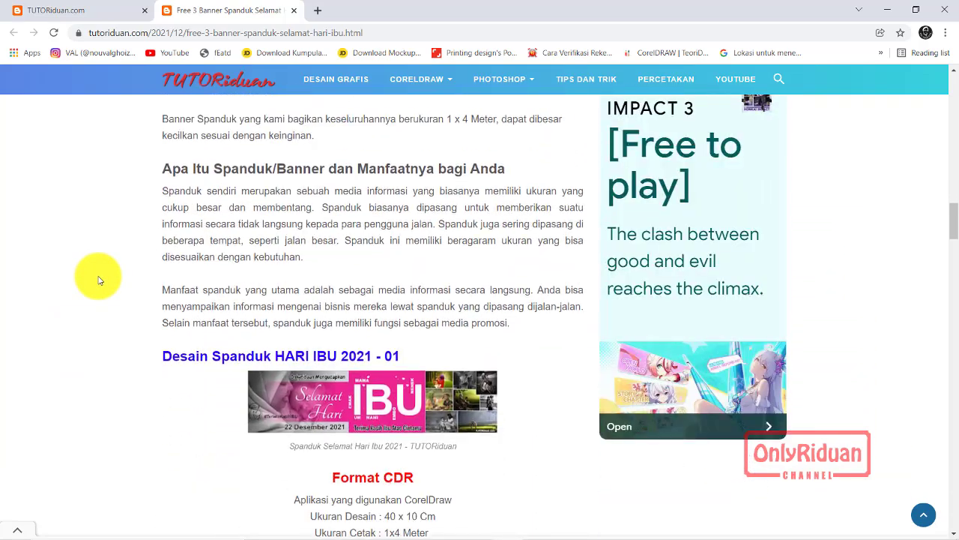
scroll(98, 280, down, 2)
scroll(98, 281, down, 2)
scroll(97, 280, up, 2)
scroll(97, 281, down, 1)
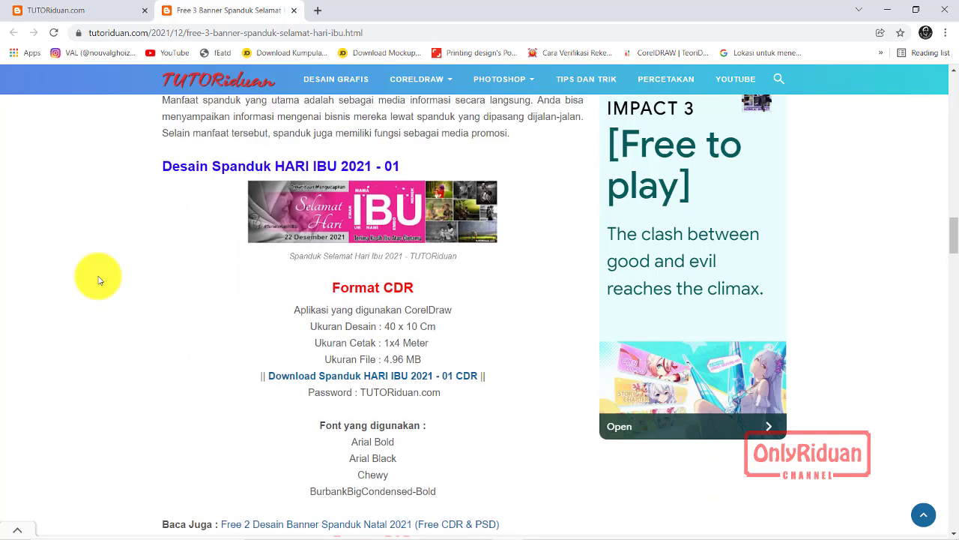
Step: Enlarge the first Hari Ibu banner preview, then scroll to Desain 02's CDR details (5.52 MB)
click(383, 221)
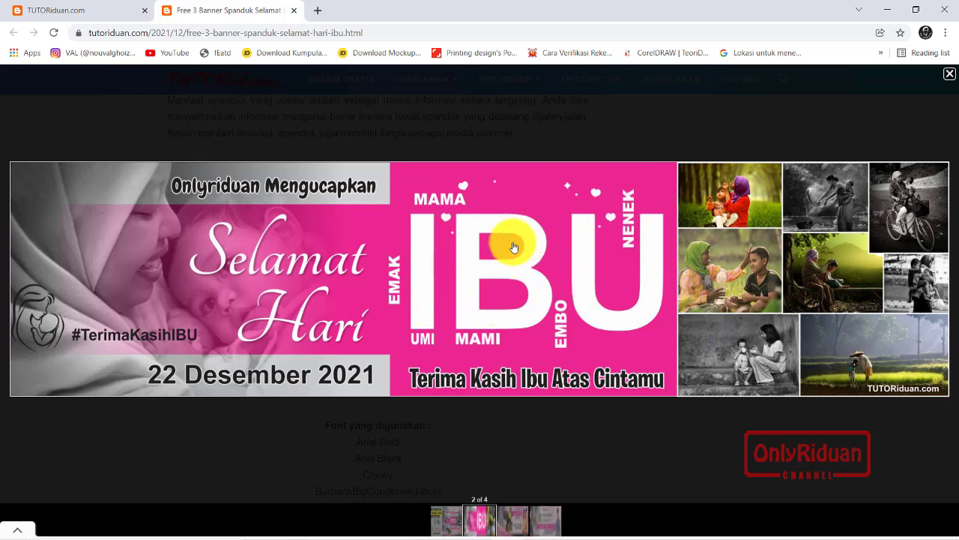
click(948, 75)
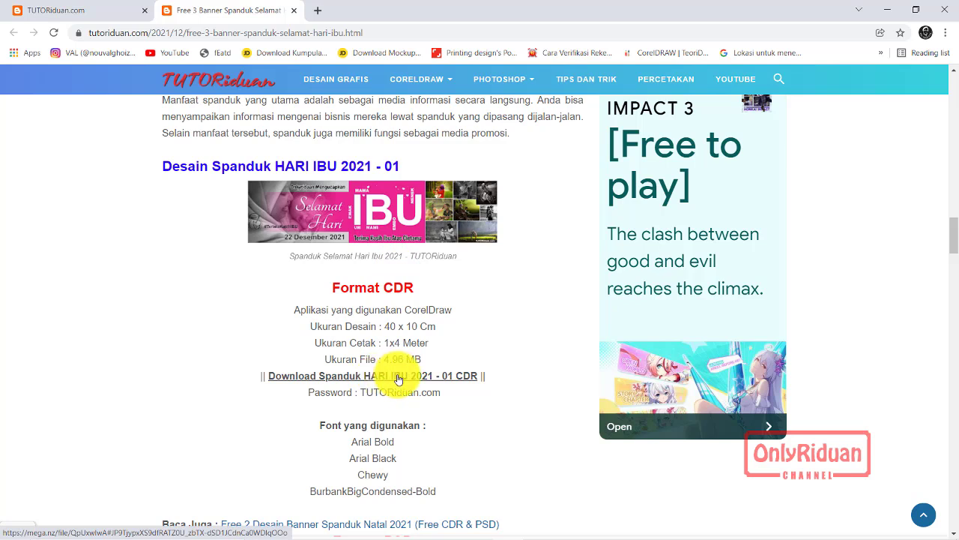
scroll(416, 339, down, 1)
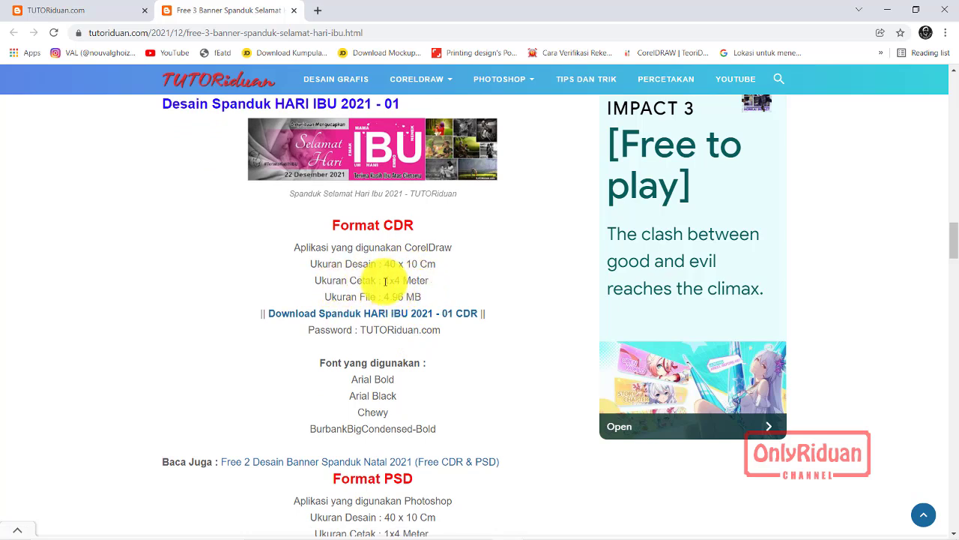
scroll(405, 292, down, 3)
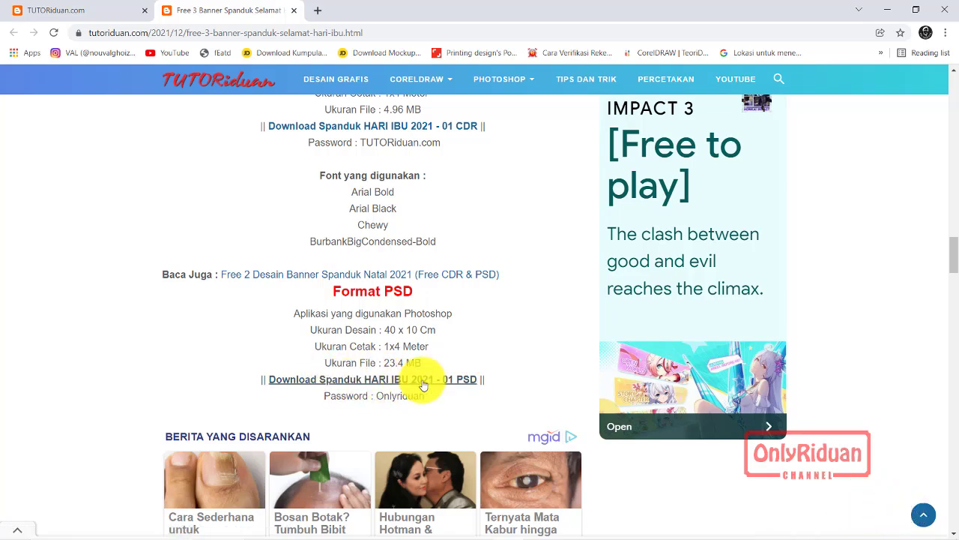
scroll(423, 385, down, 2)
scroll(446, 326, down, 5)
scroll(445, 325, down, 3)
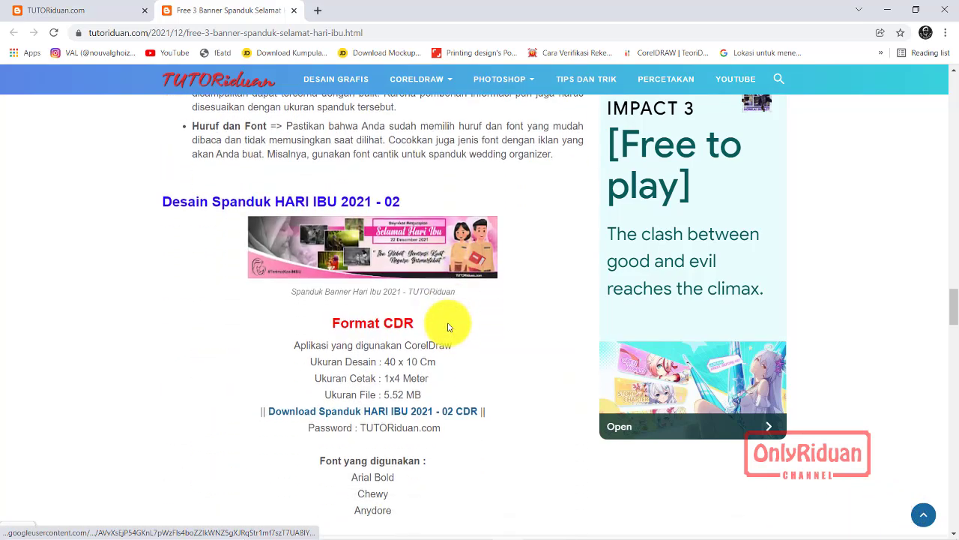
Step: Preview the second Hari Ibu banner full size, then scroll past its download links
click(420, 260)
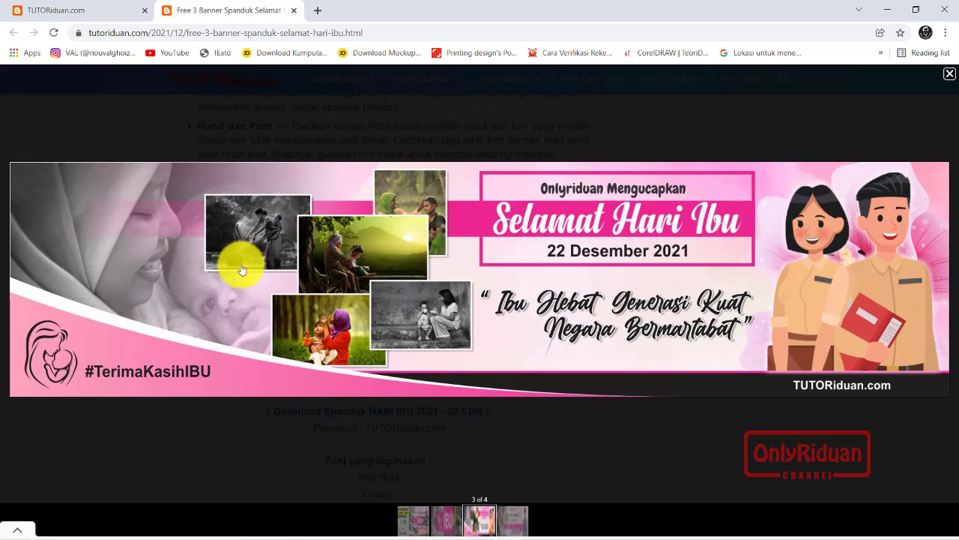
click(946, 78)
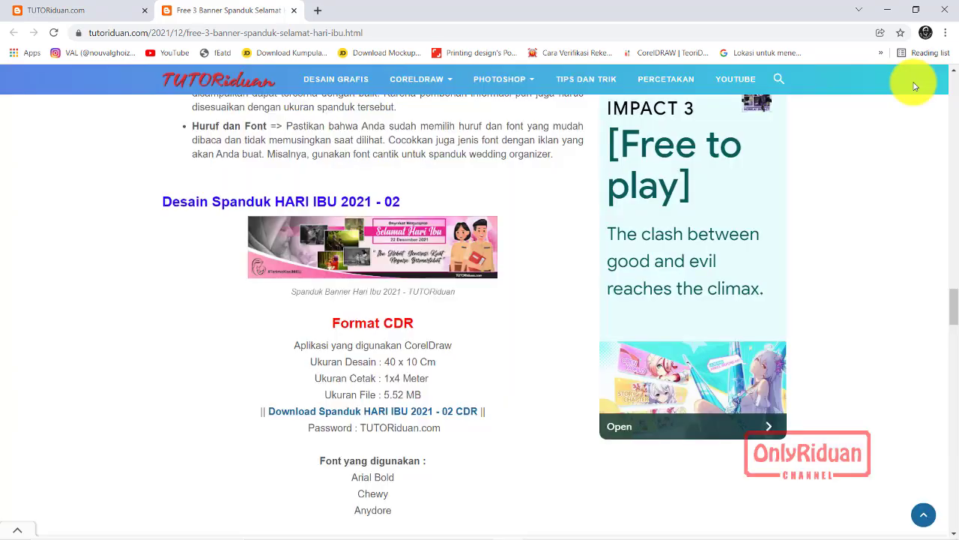
scroll(427, 224, down, 2)
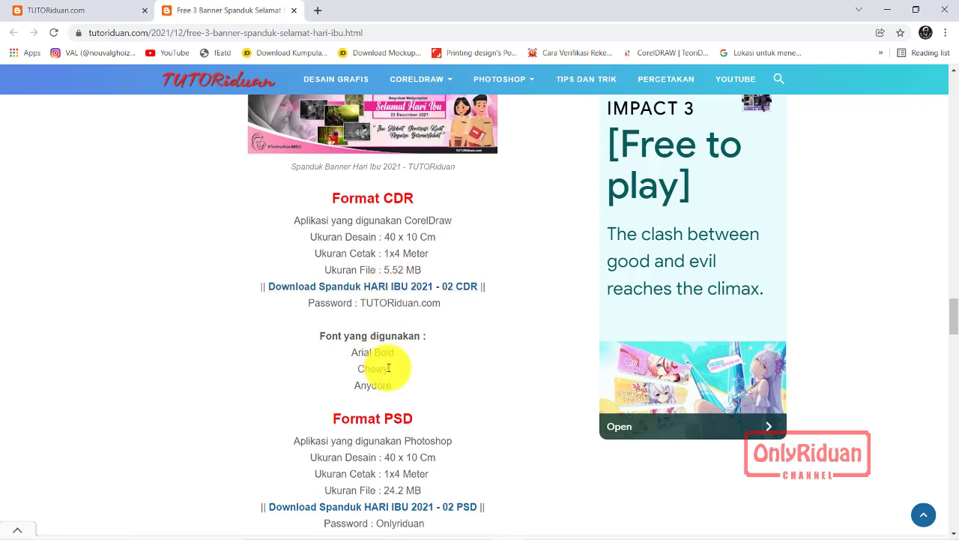
scroll(443, 336, down, 3)
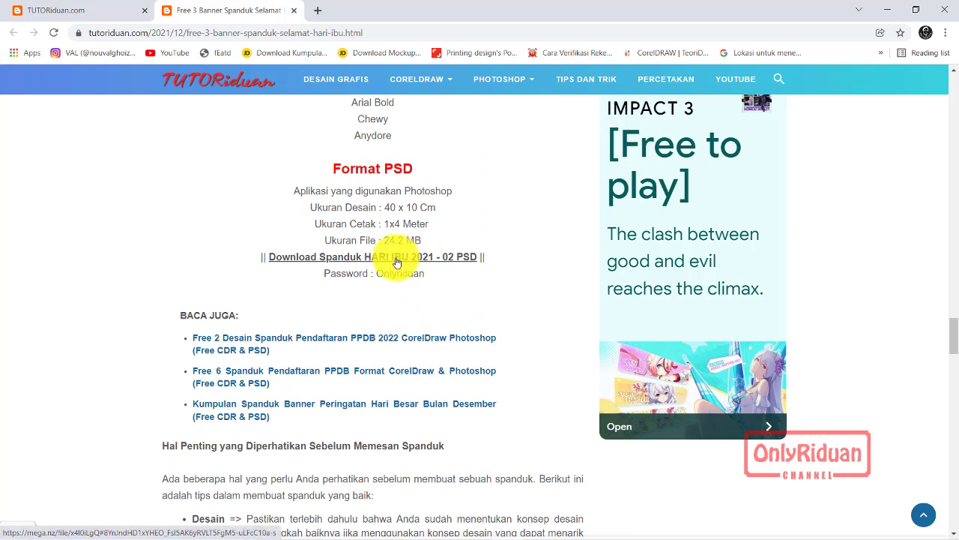
scroll(399, 263, down, 6)
Step: Preview the third design and scroll to its Format PSD details (40 x 10 Cm, 18.2 MB)
click(395, 238)
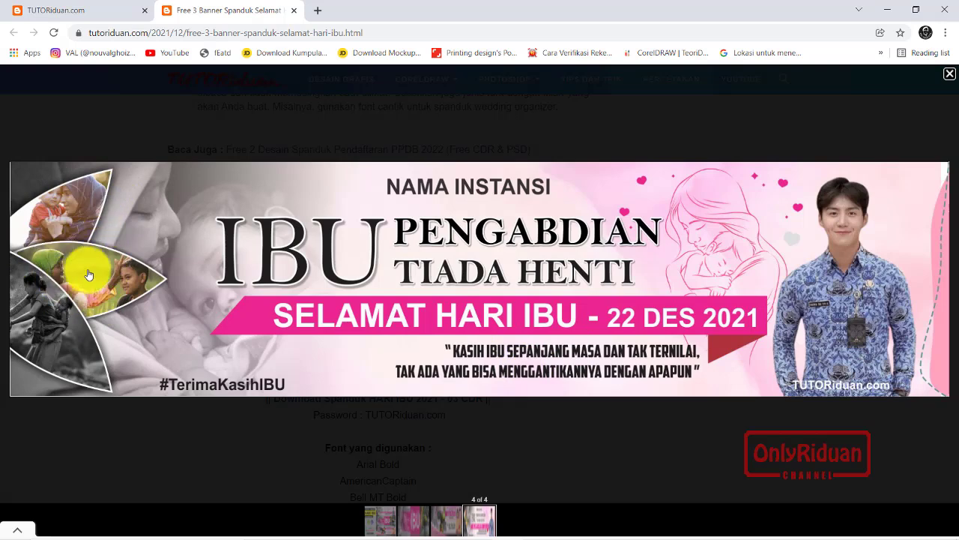
click(948, 78)
scroll(497, 155, down, 3)
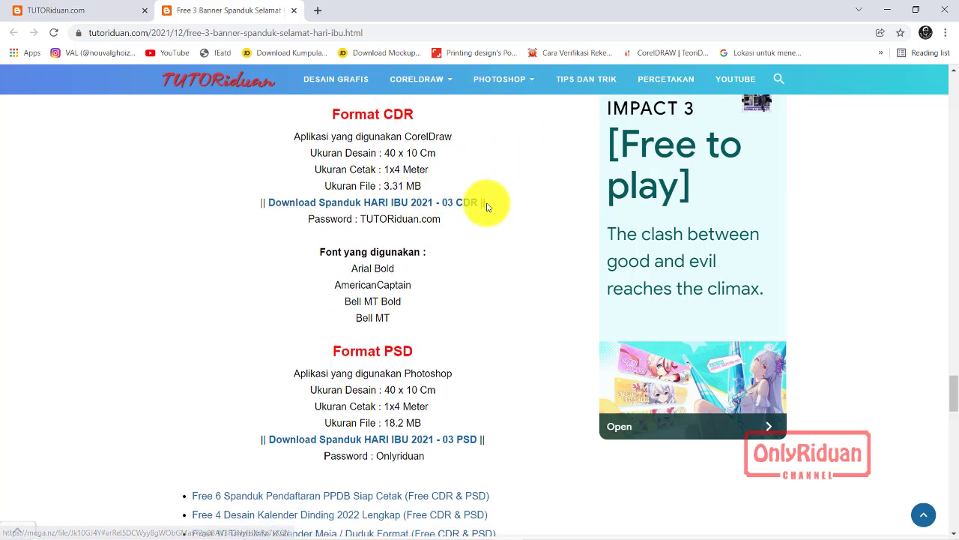
scroll(442, 222, down, 3)
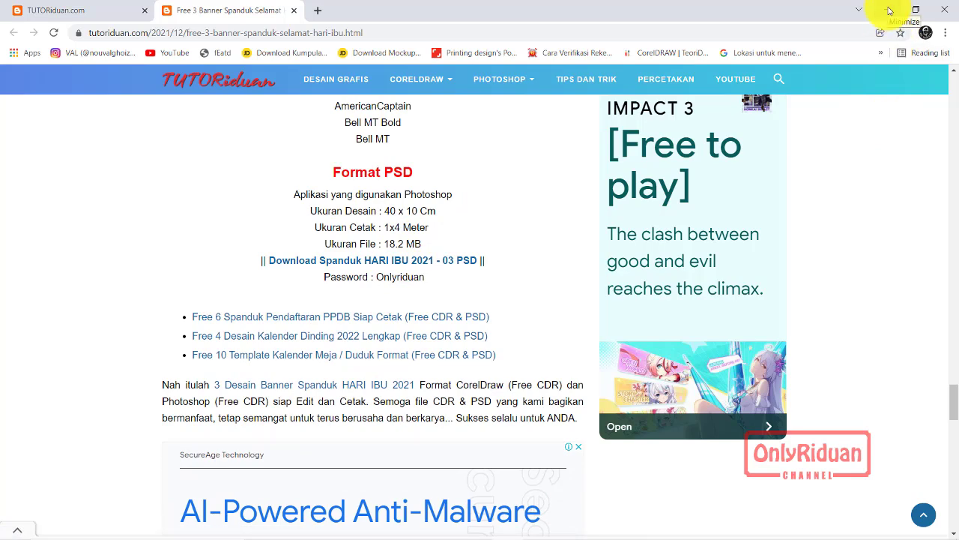
Step: Minimize Chrome and bring up CorelDRAW with Spanduk Hari Natal 25 Desember 2021.cdr
click(890, 11)
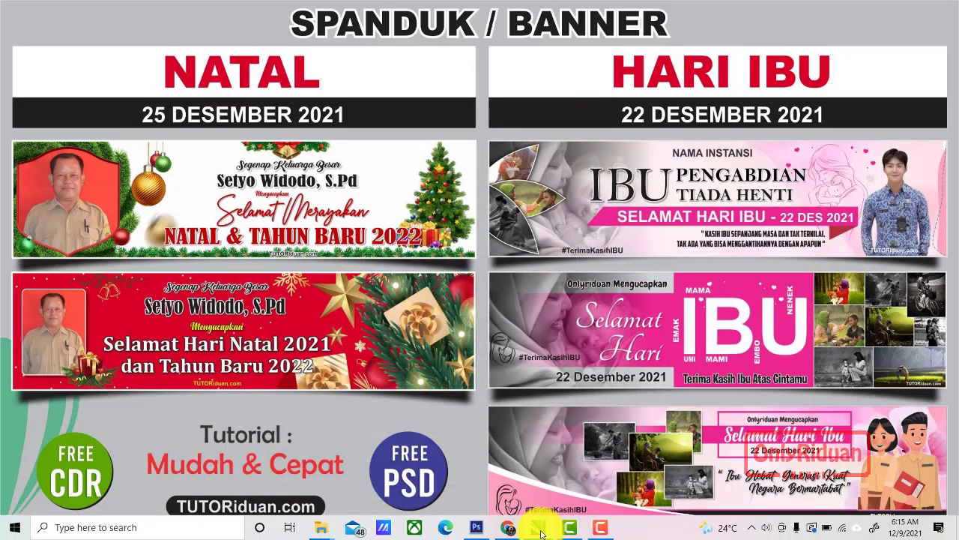
mouse_move(539, 528)
click(599, 468)
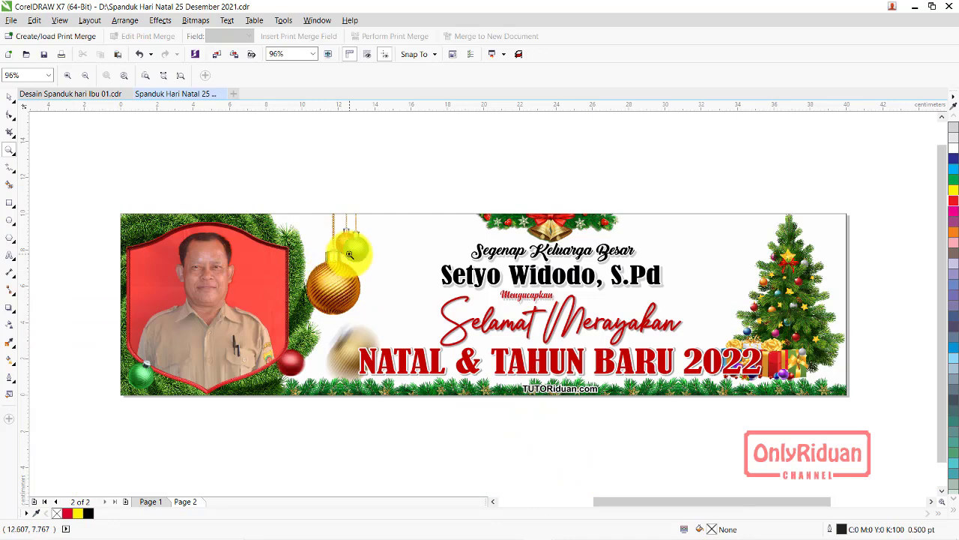
Step: Go to the red Christmas banner on Page 1 and check the name text's font
click(155, 500)
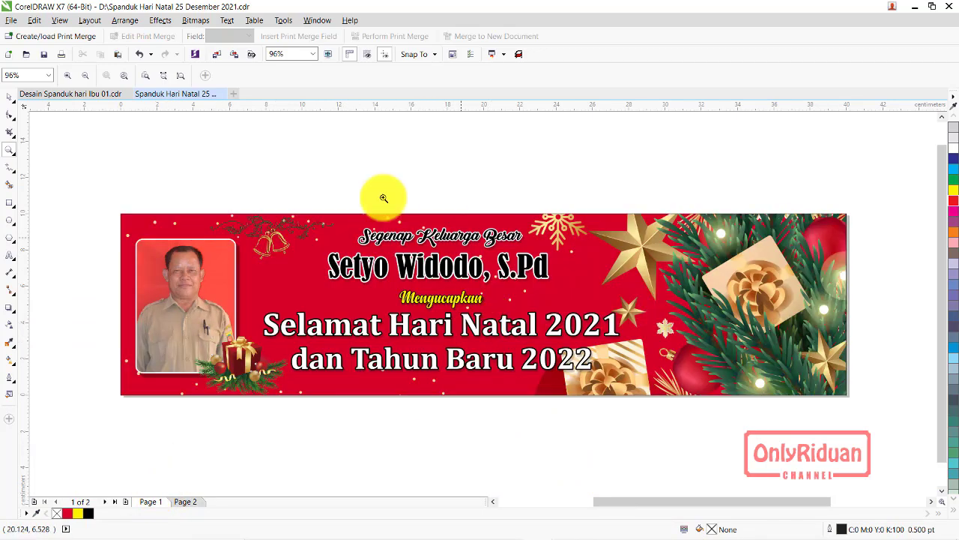
key(space)
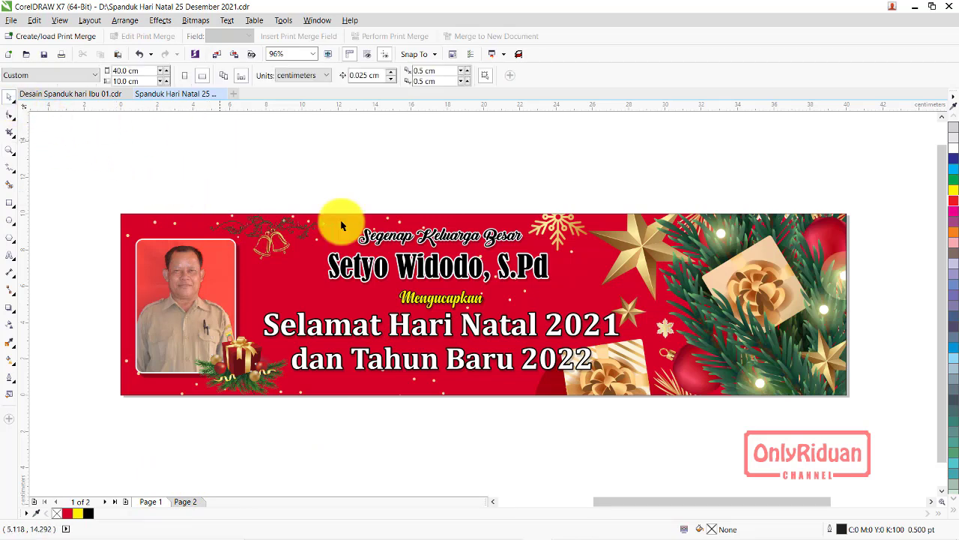
click(411, 272)
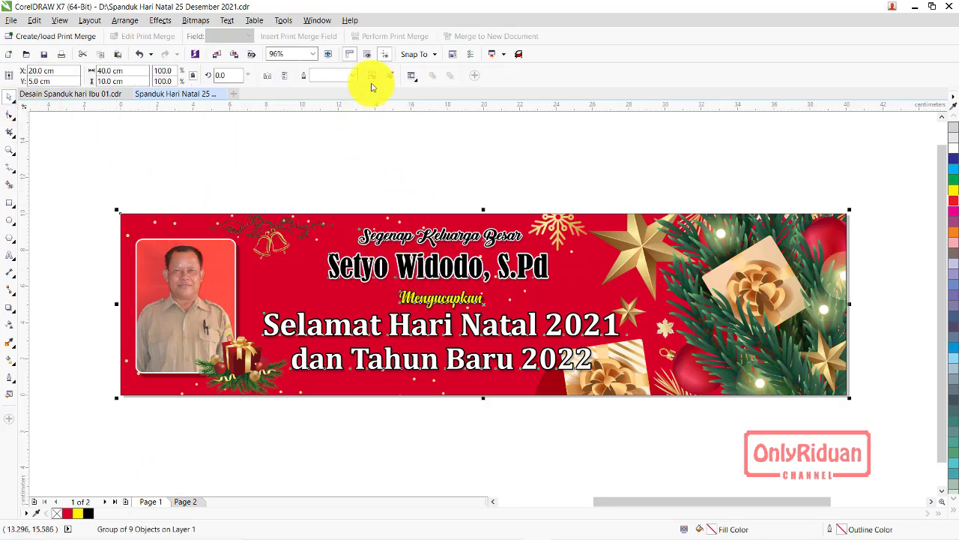
click(390, 160)
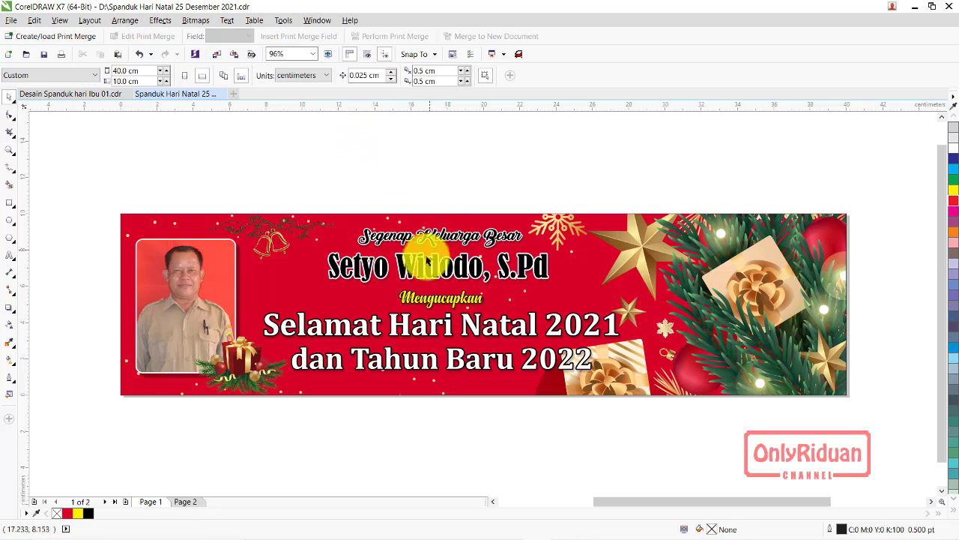
click(424, 266)
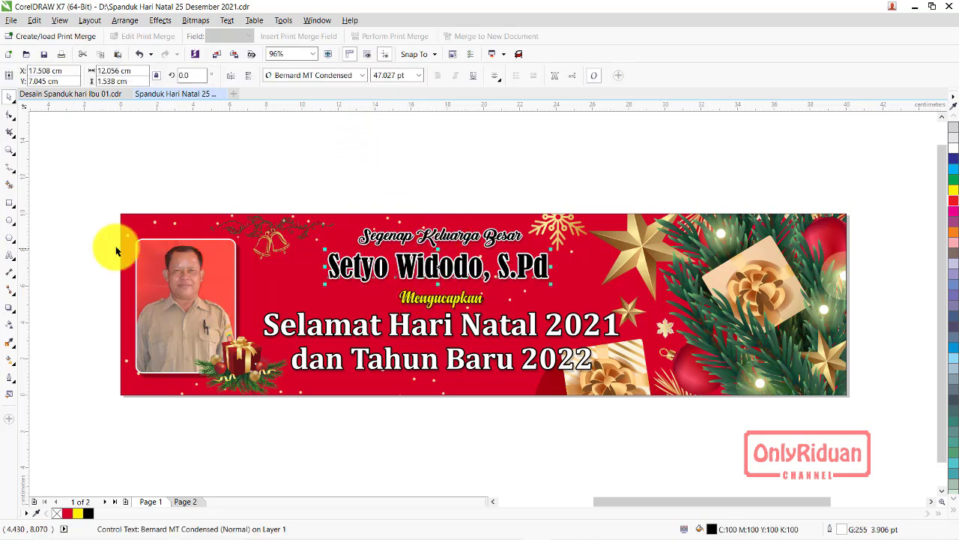
click(11, 257)
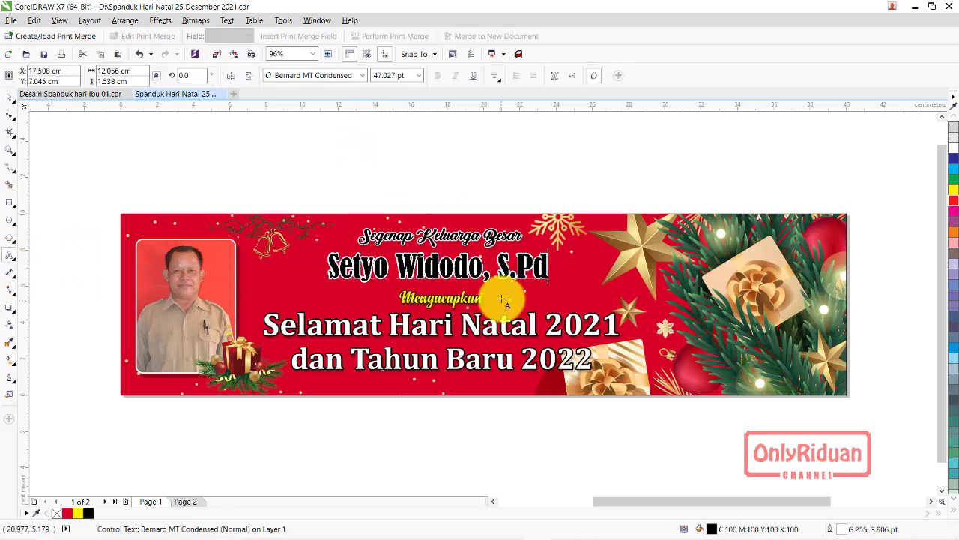
drag(549, 266, 516, 264)
Step: Check the fonts of the Segenap Keluarga Besar and Selamat Hari Natal texts
click(506, 234)
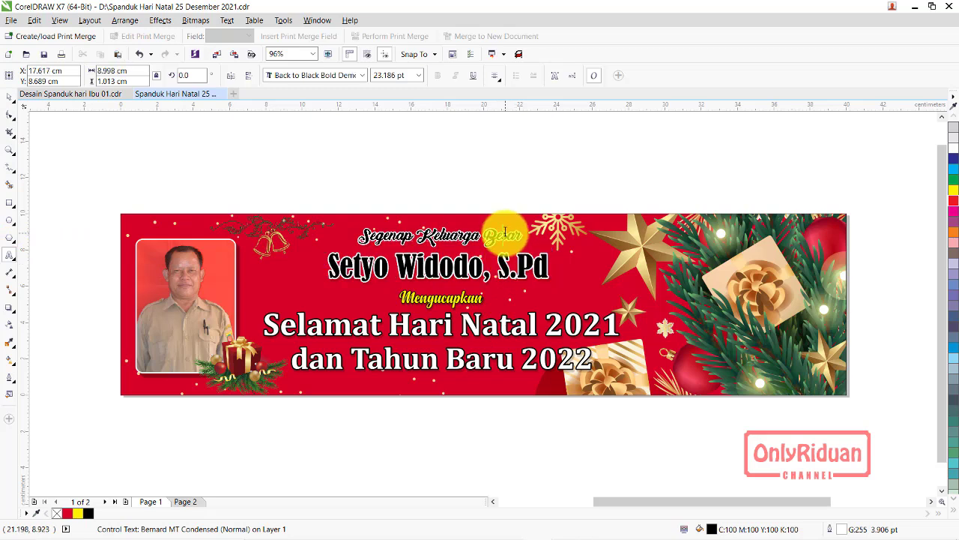
click(448, 323)
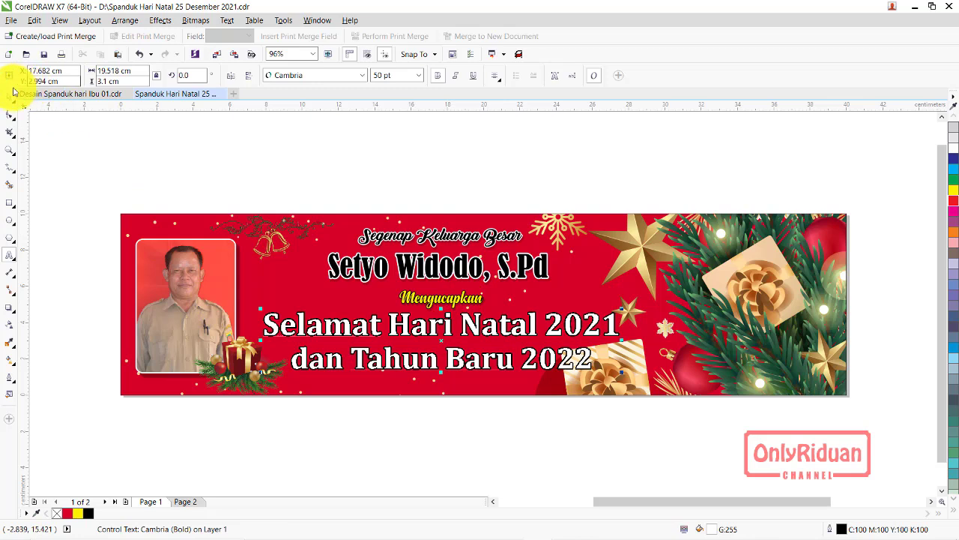
click(206, 272)
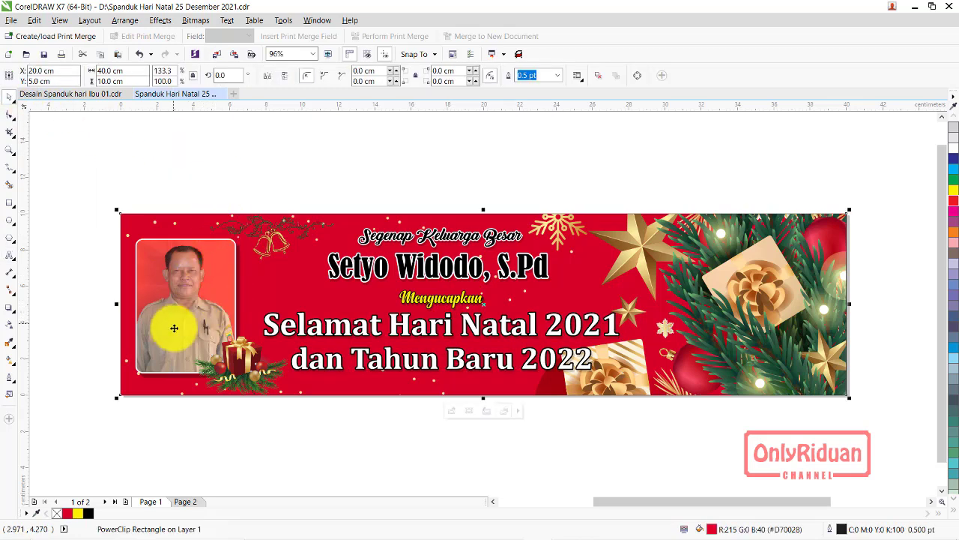
right_click(207, 279)
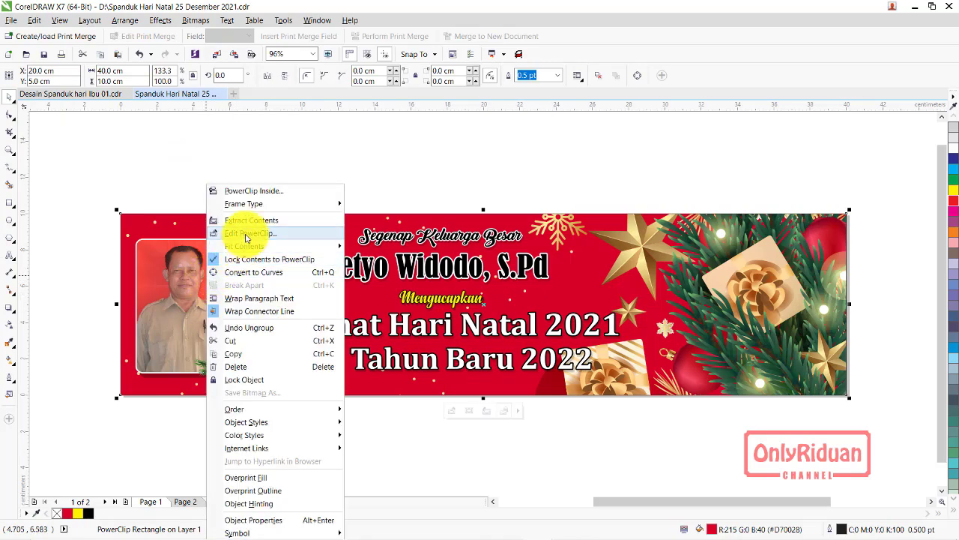
Step: Inspect the portrait photo inside the PowerClip, then switch to Desain Spanduk hari Ibu 01.cdr
click(245, 234)
click(176, 291)
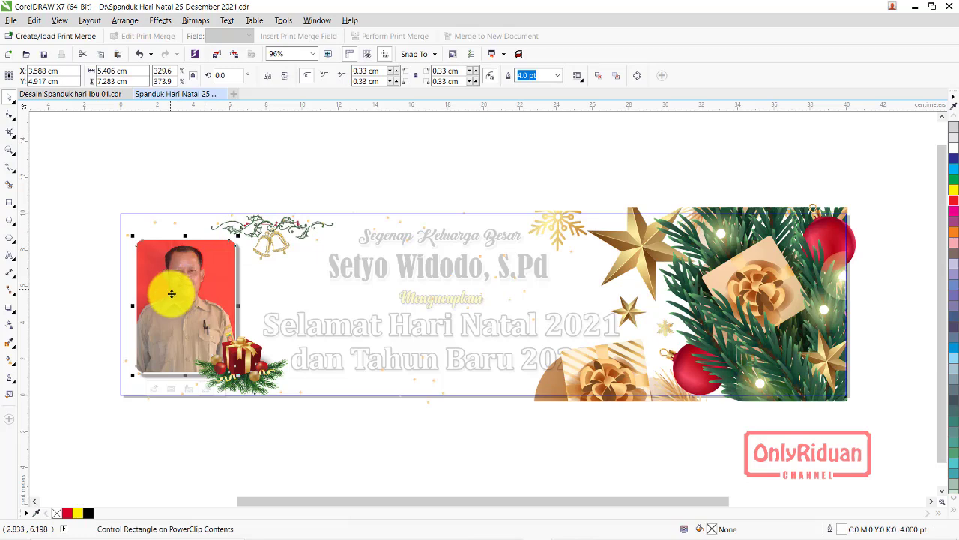
right_click(193, 276)
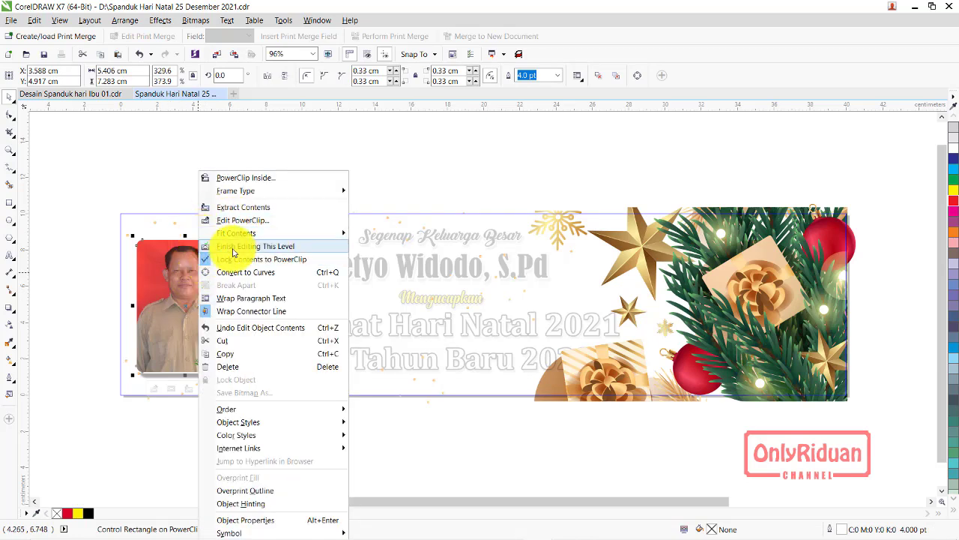
click(235, 246)
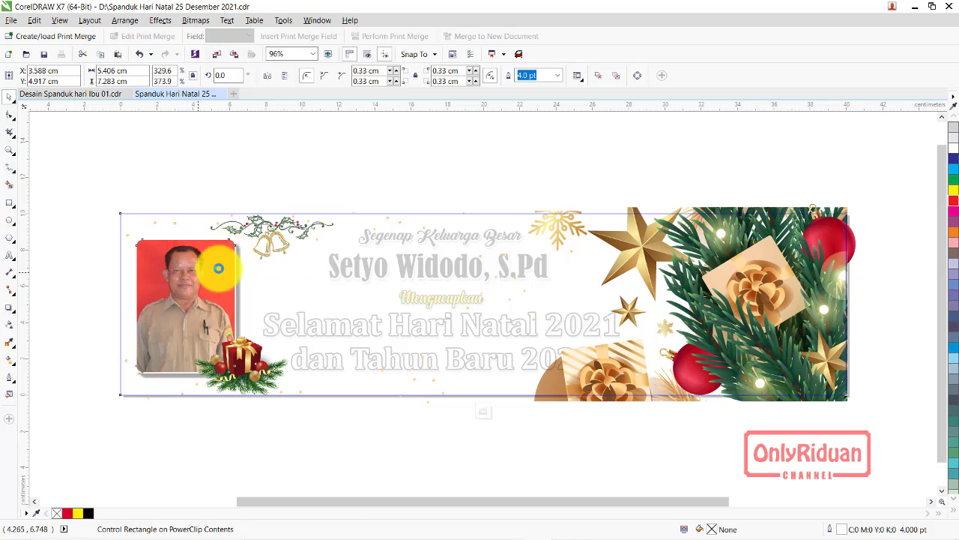
click(351, 292)
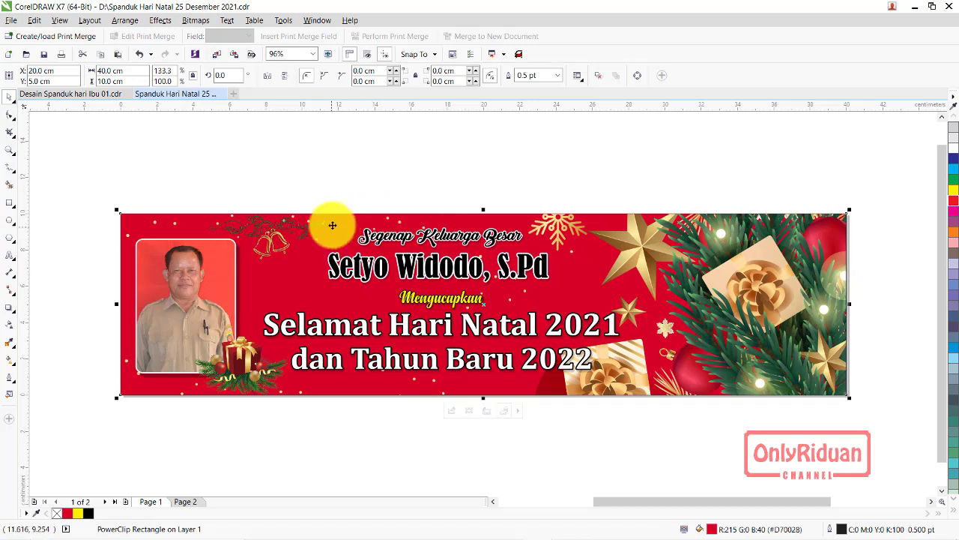
click(353, 195)
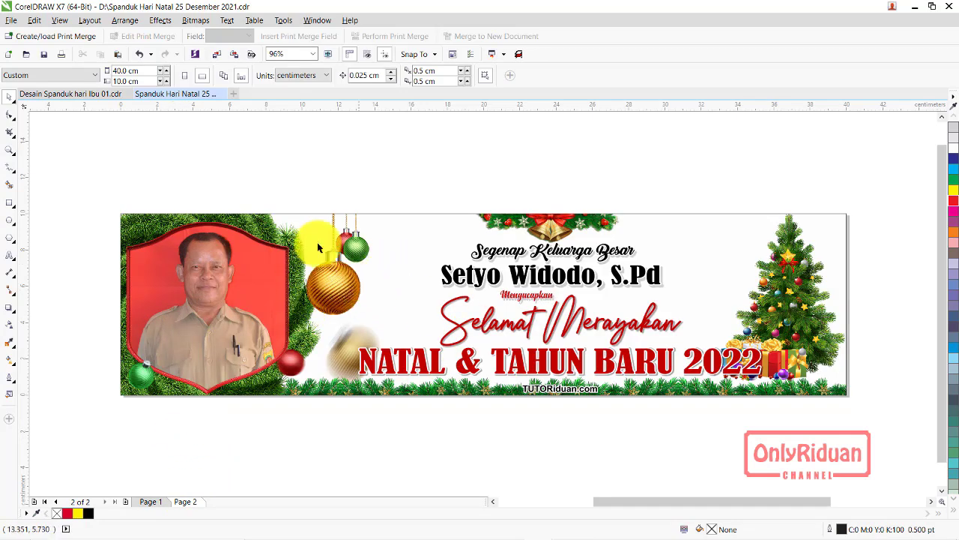
click(86, 98)
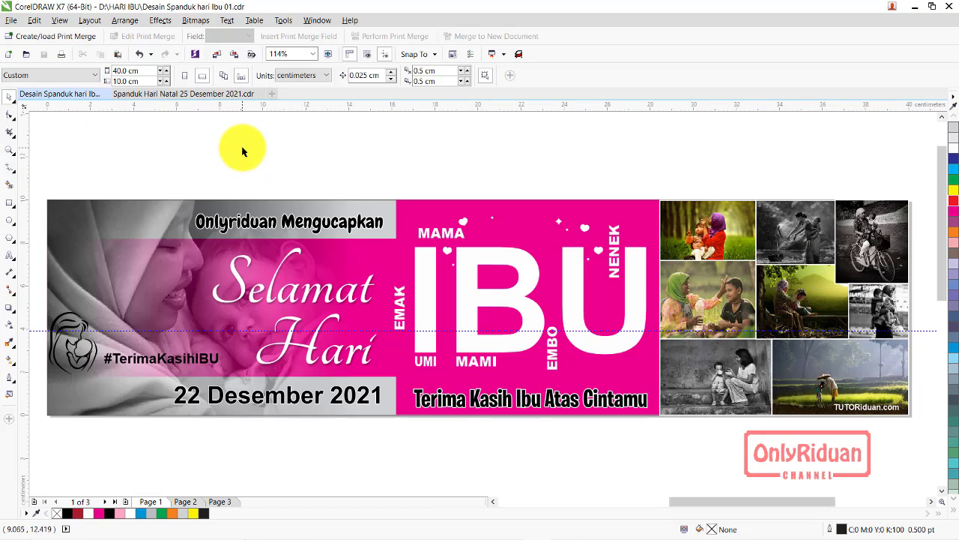
Step: Select the IBU text and browse the Page 2 and Page 3 banner designs
click(431, 318)
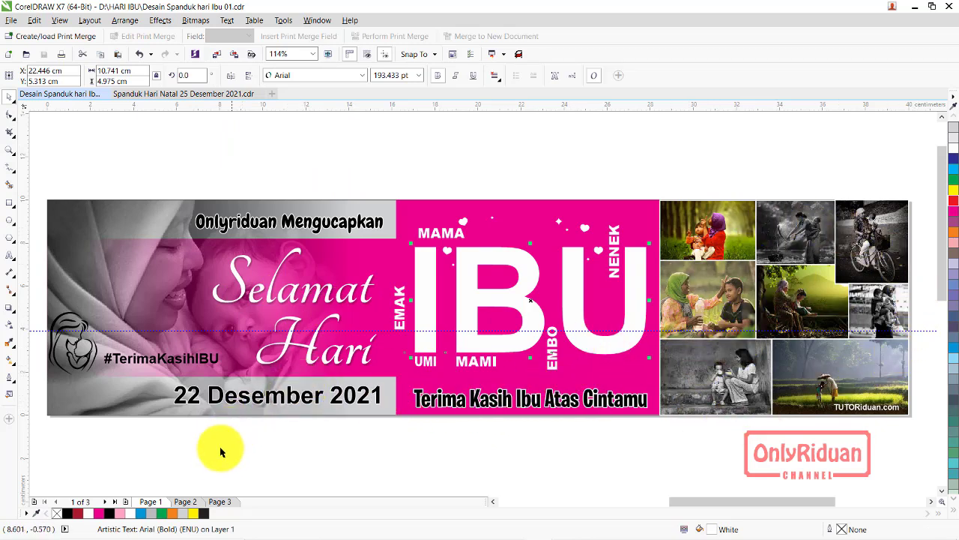
click(189, 502)
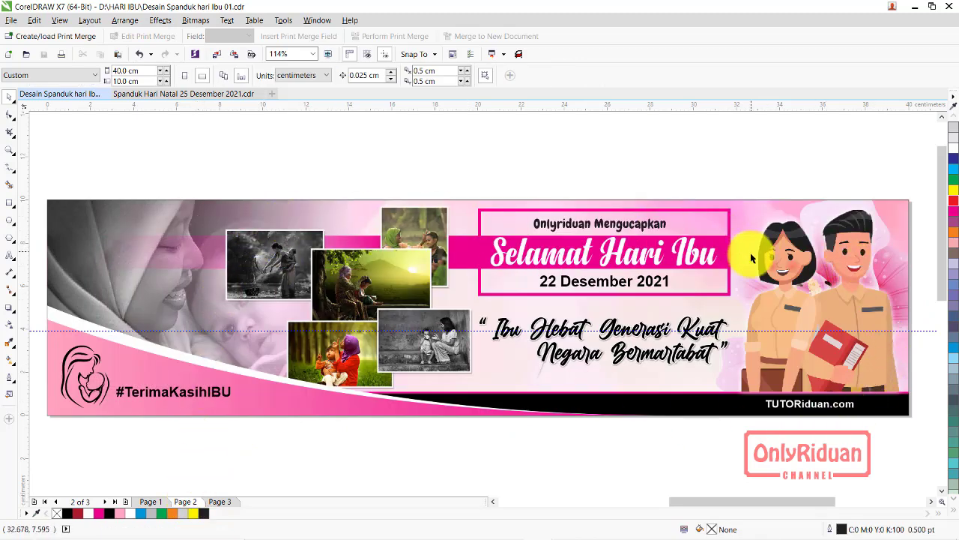
click(219, 502)
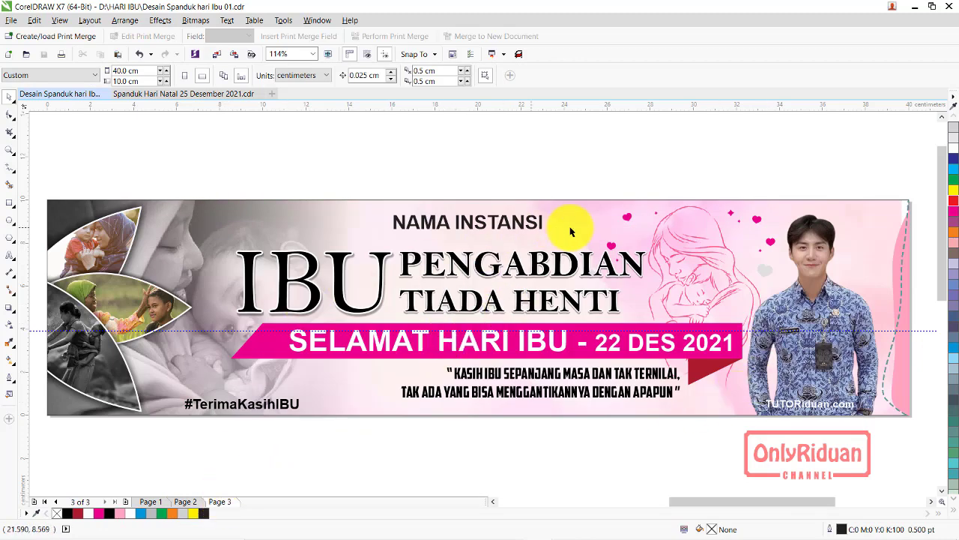
Step: Select the NAMA INSTANSI text, clipped rectangle and man's photo, then switch to Photoshop
click(483, 226)
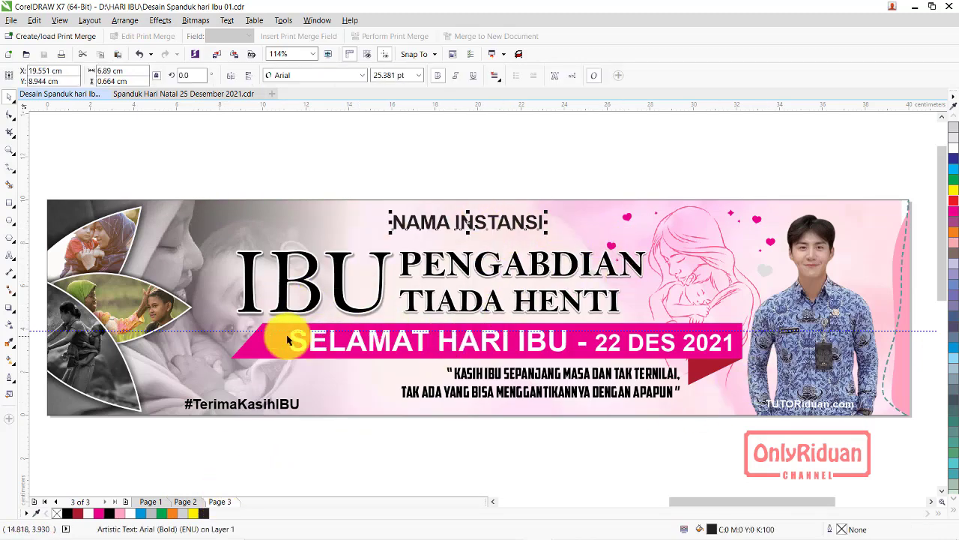
click(144, 303)
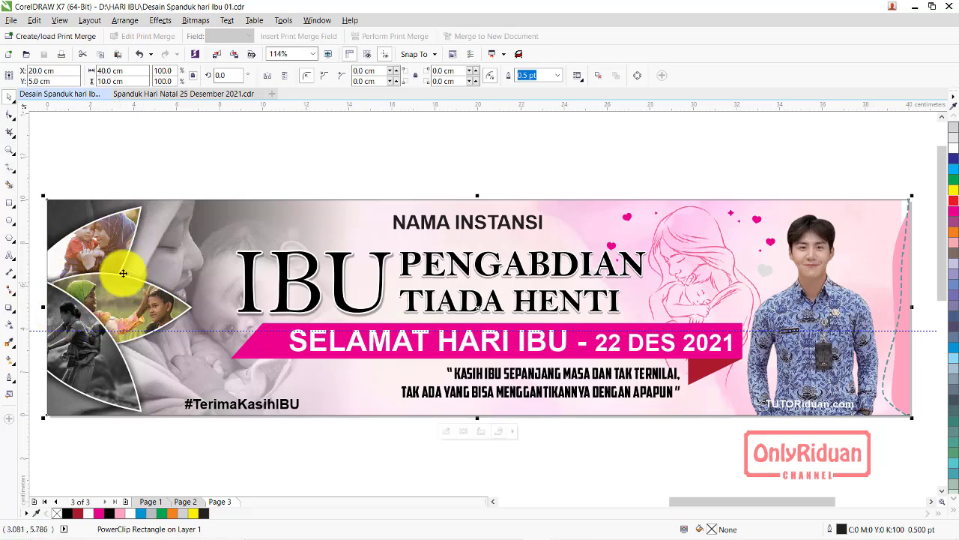
click(827, 313)
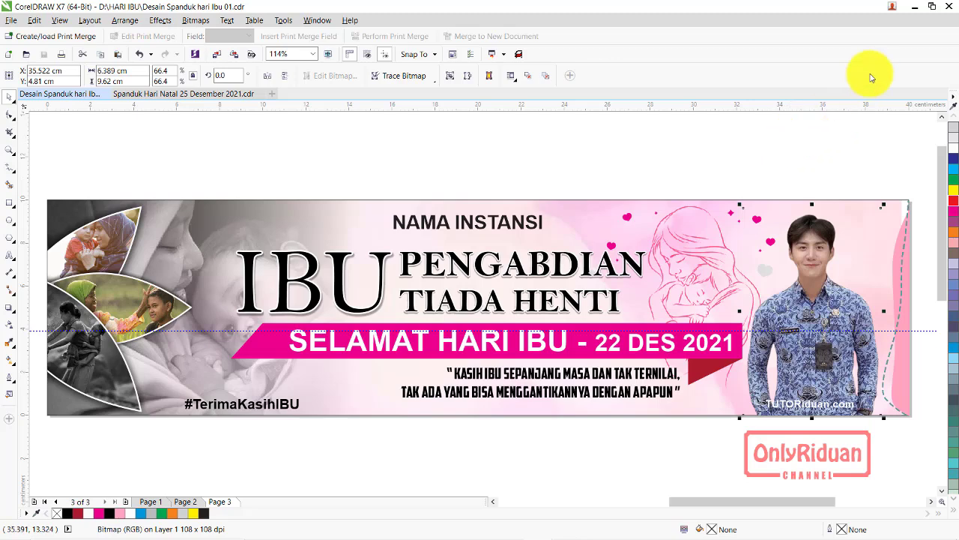
click(477, 529)
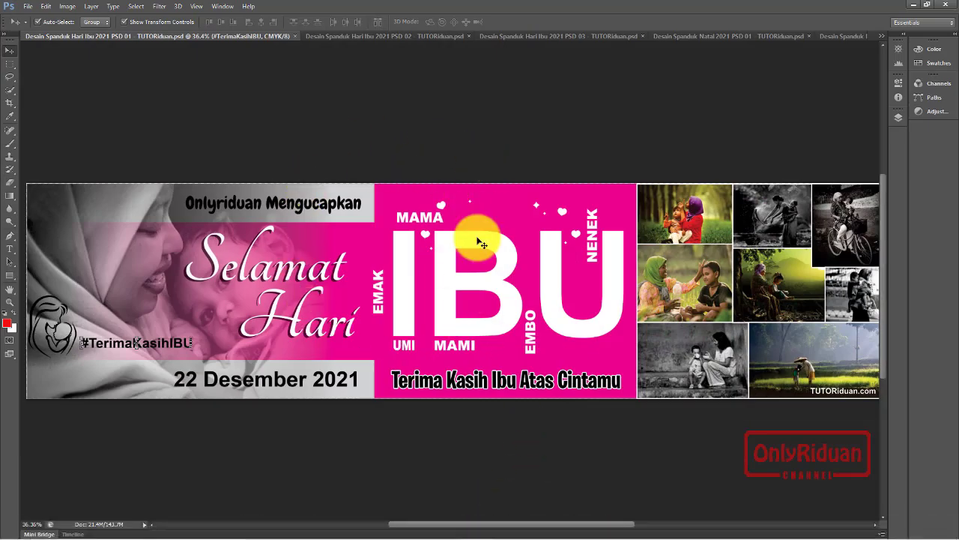
Step: Edit and commit the Onlyriduan Mengucapkan text layer, then bring up the PSD 02 banner
click(898, 118)
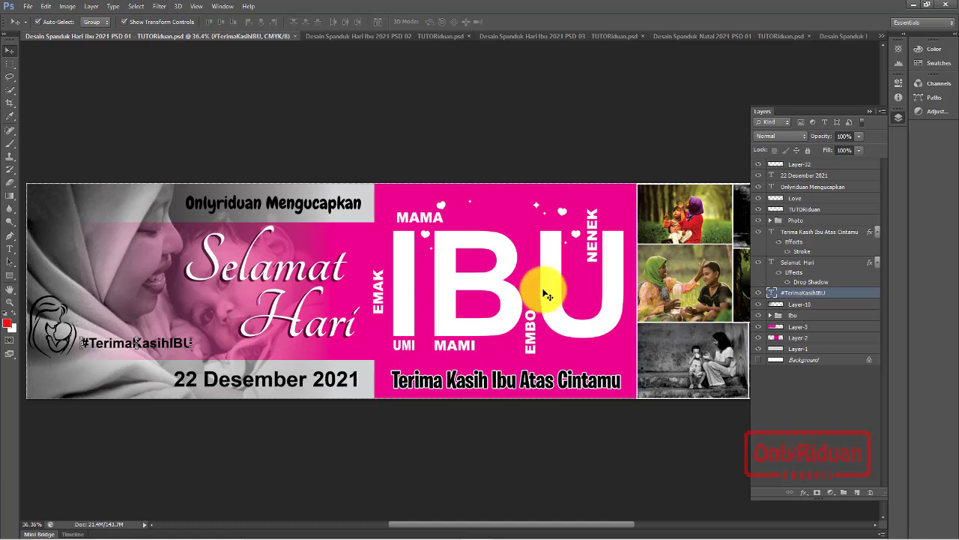
click(331, 210)
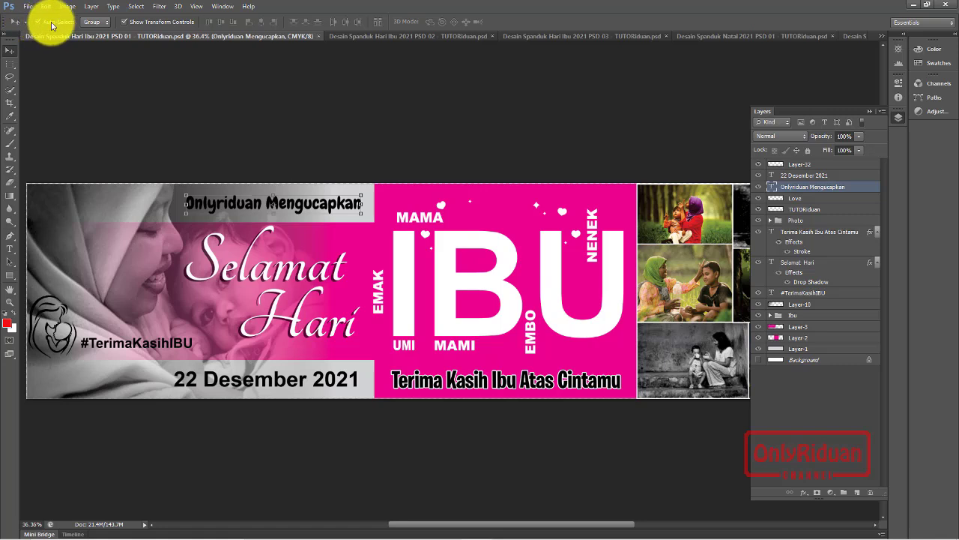
click(11, 251)
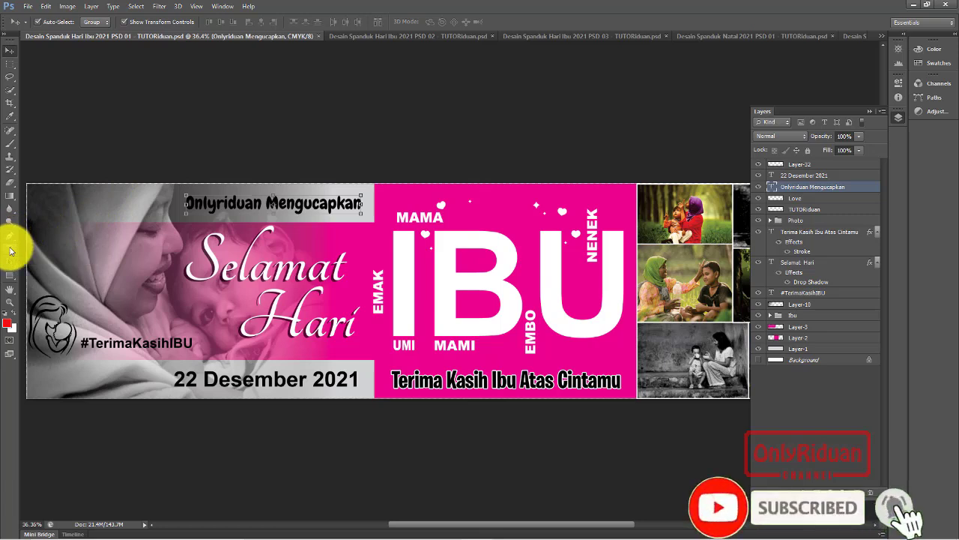
click(324, 205)
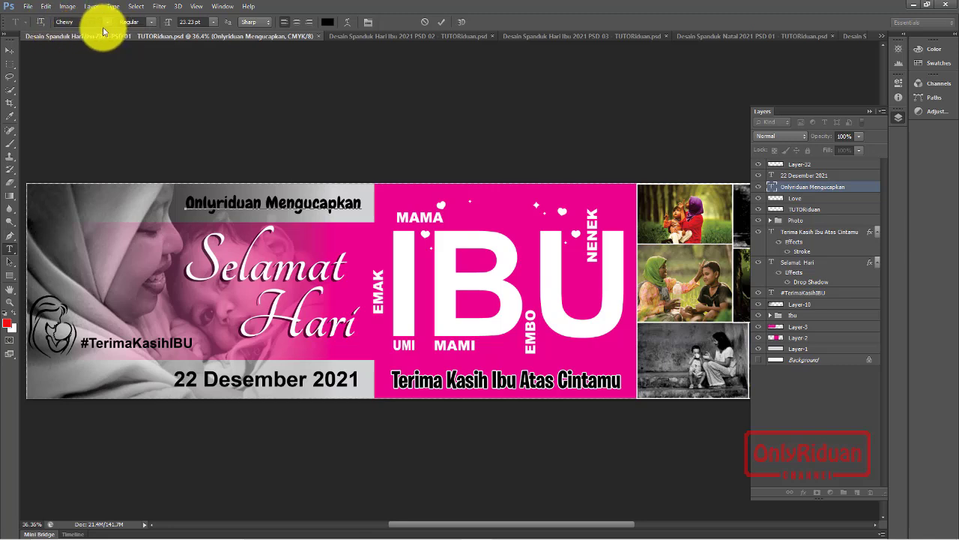
click(440, 27)
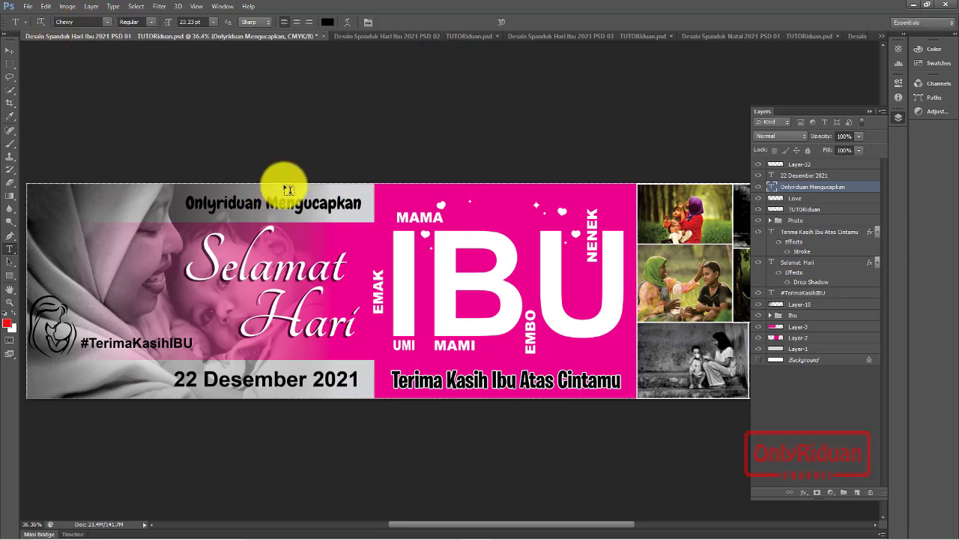
click(369, 36)
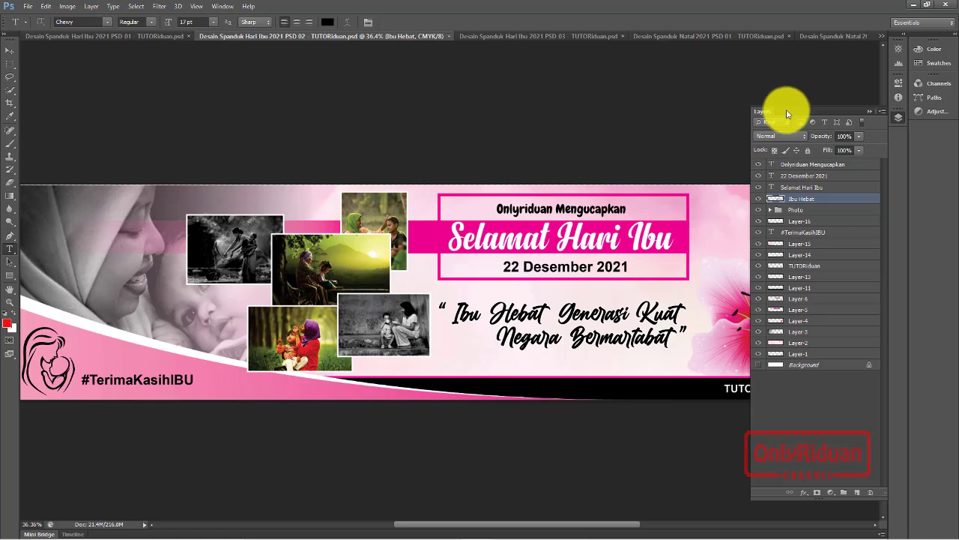
Step: Select the IBU layer on the PSD 03 banner, then open Natal 2021 PSD 01
drag(787, 113, 843, 174)
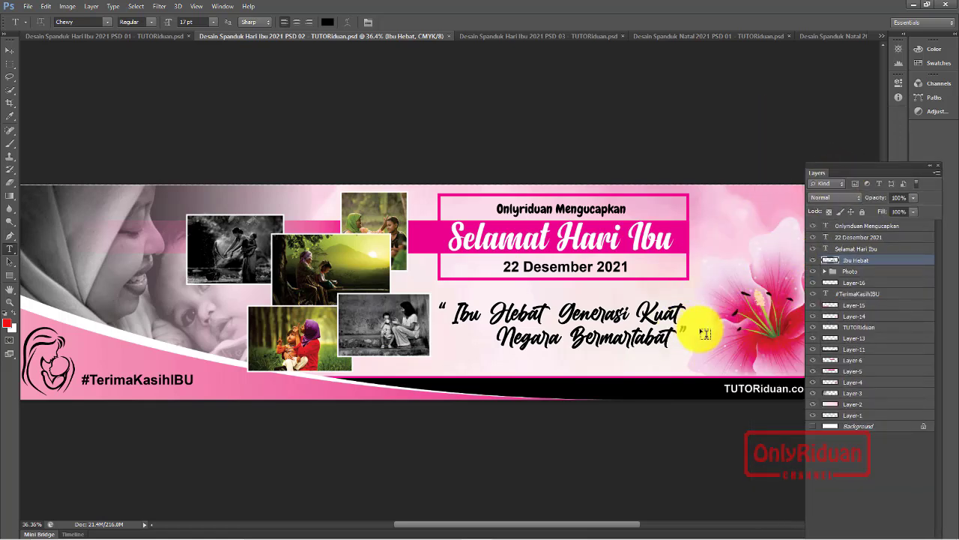
click(499, 35)
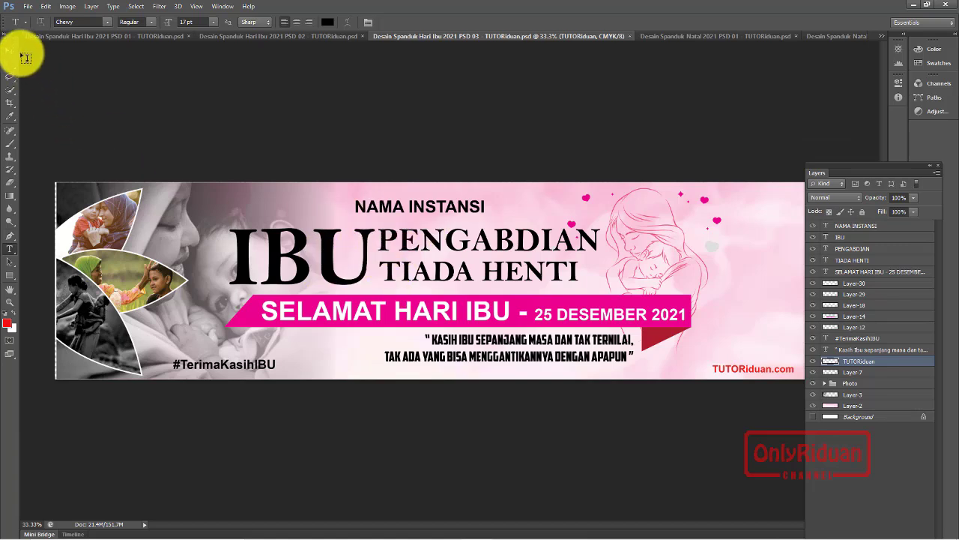
click(11, 52)
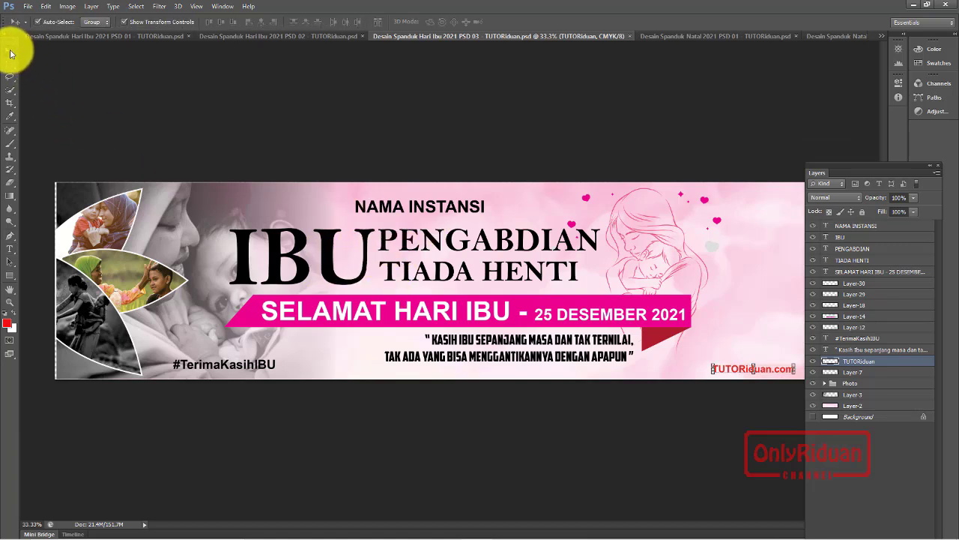
click(333, 251)
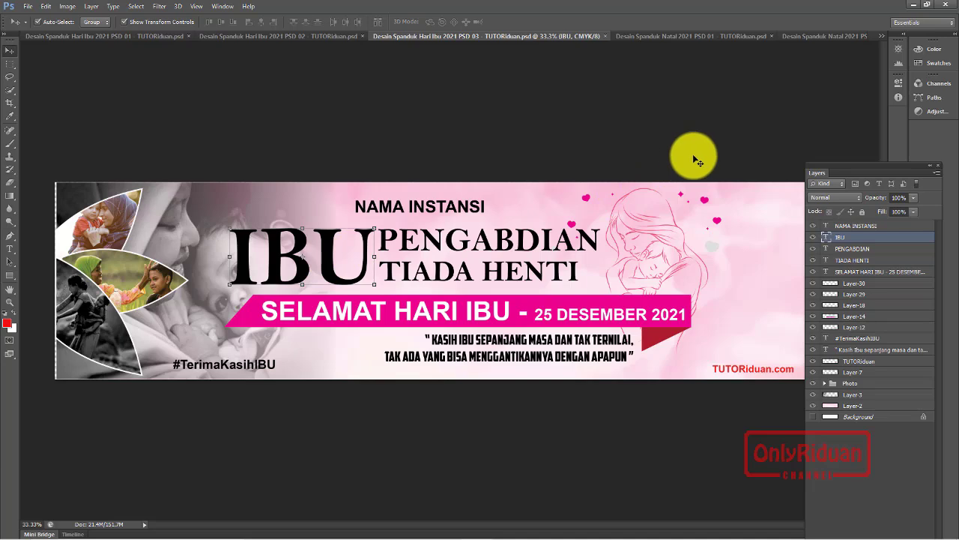
click(699, 35)
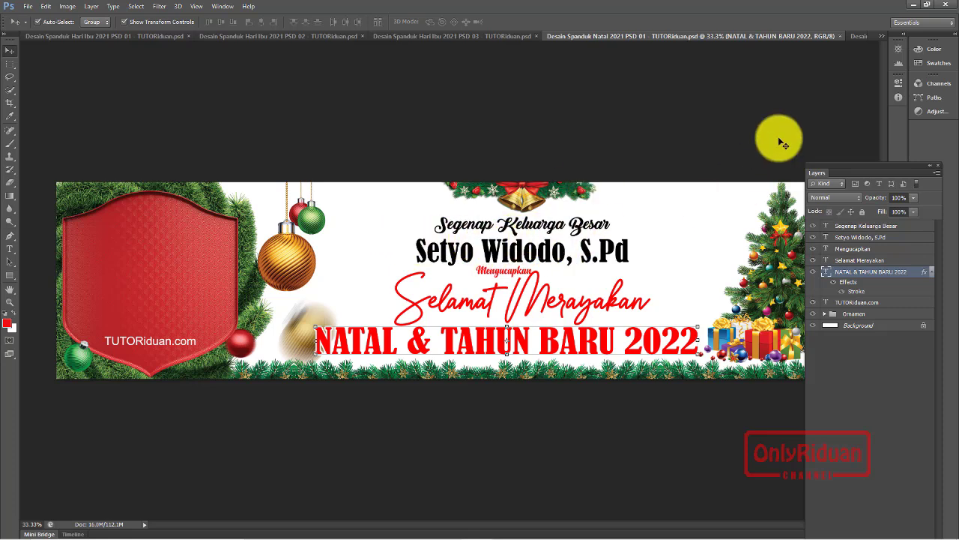
Step: Check and edit the name line on the Natal 2021 PSD 02 banner, then minimise Photoshop
click(858, 38)
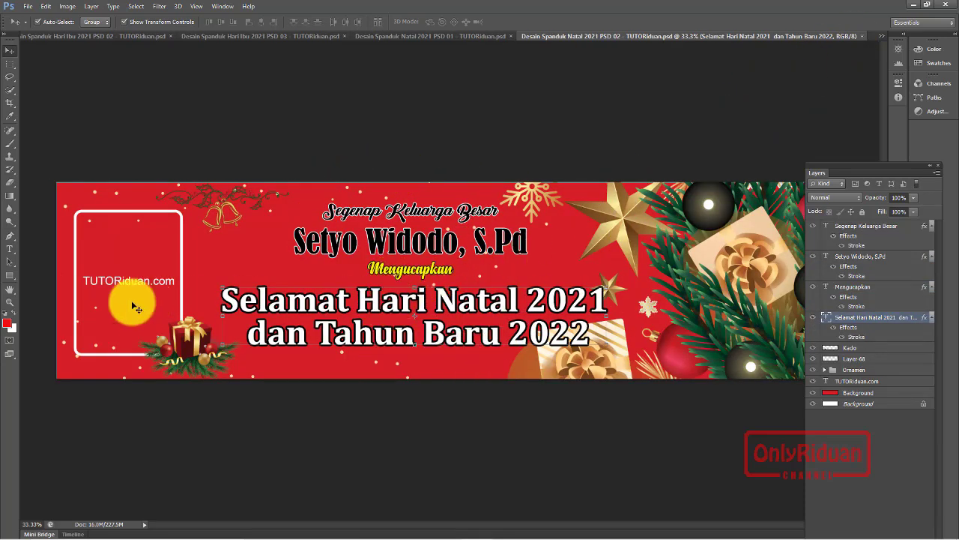
click(350, 251)
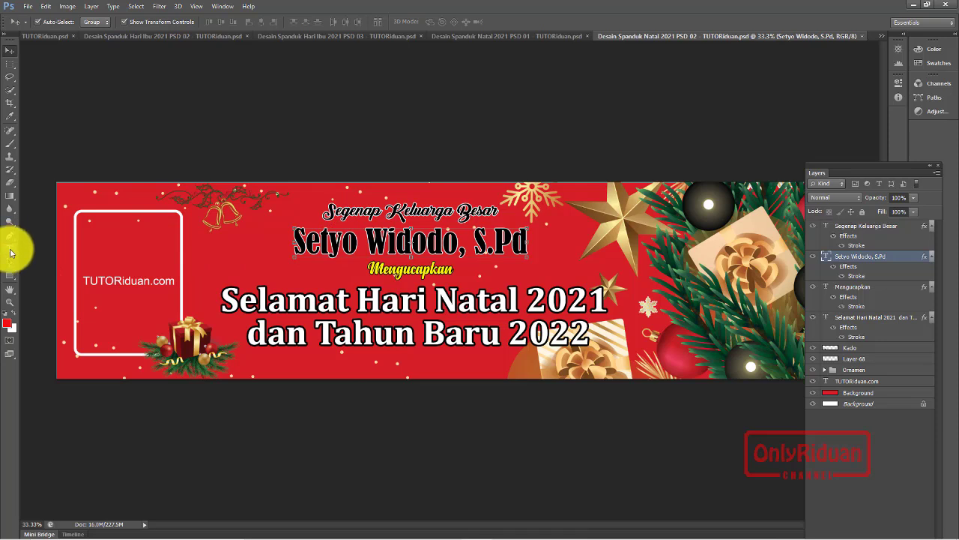
click(10, 249)
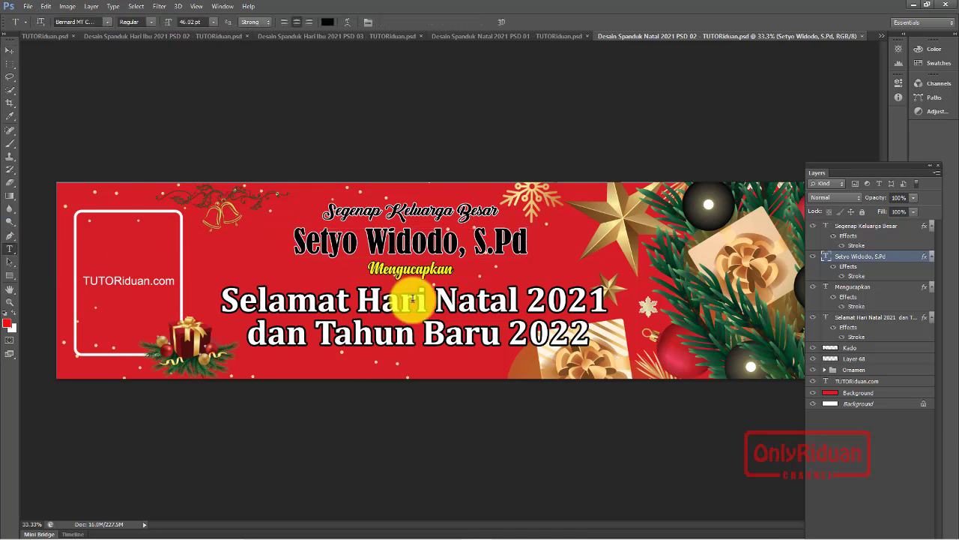
double_click(518, 240)
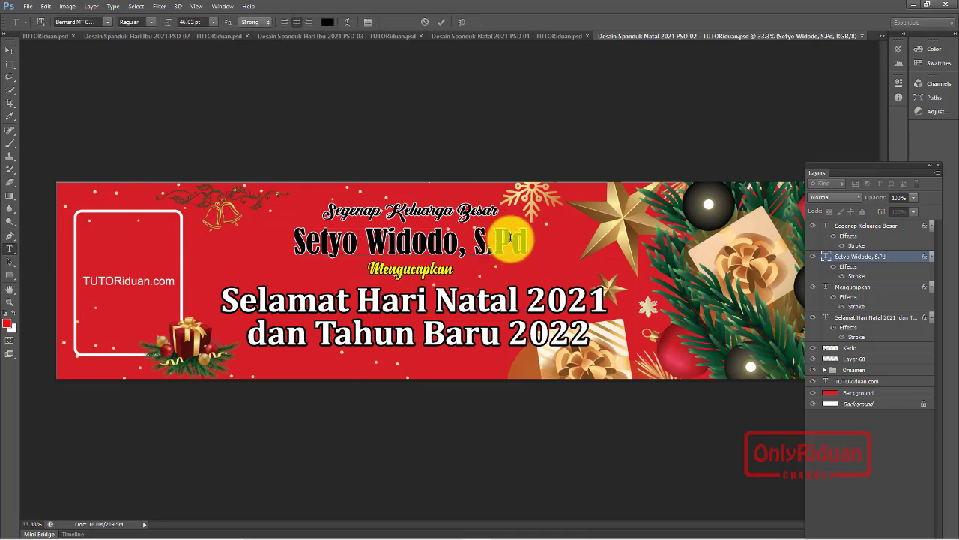
click(531, 241)
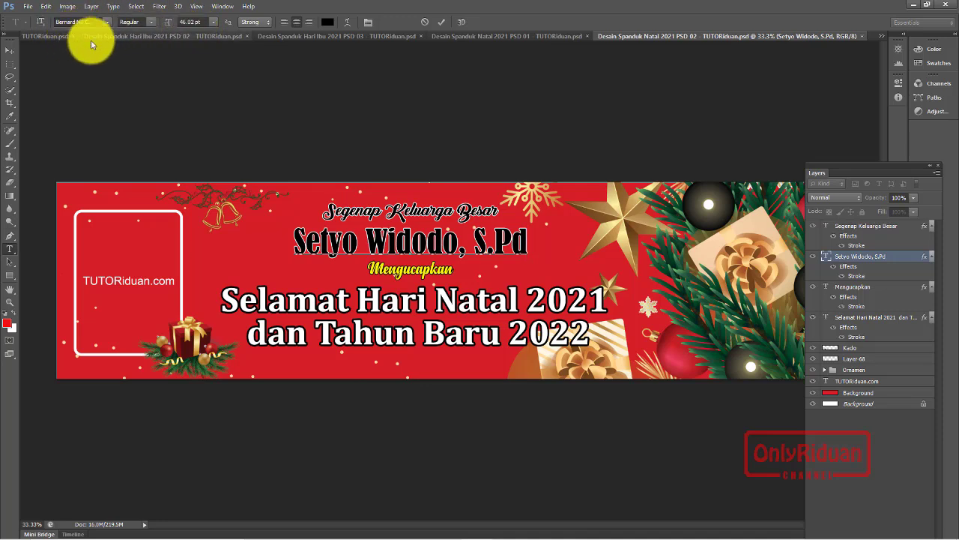
click(440, 22)
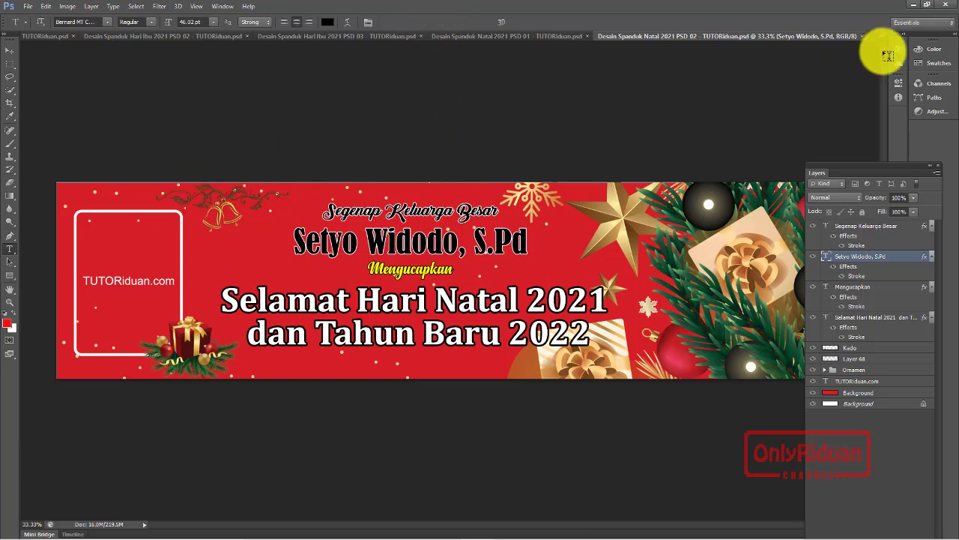
click(916, 6)
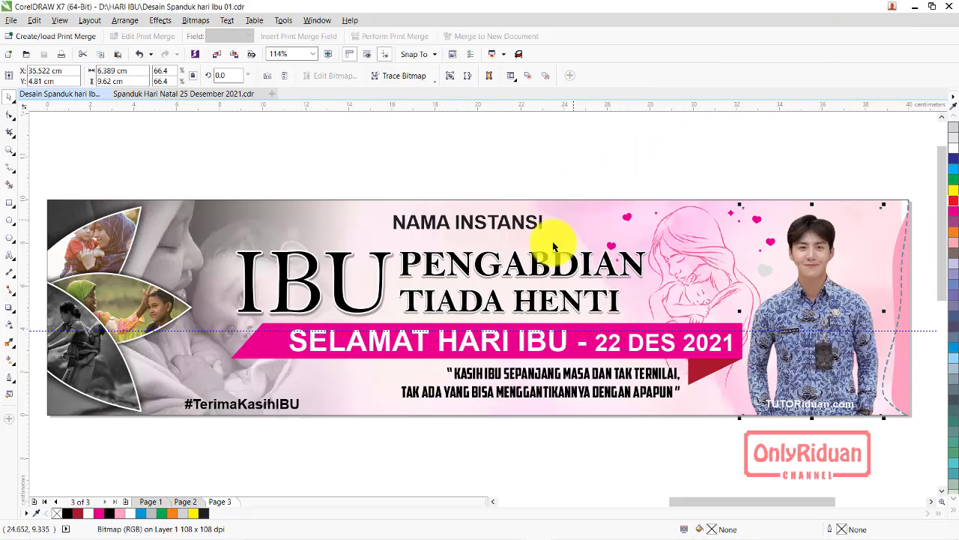
Step: On Page 1, marquee-select the whole Hari Ibu banner and group its 36 objects
click(149, 501)
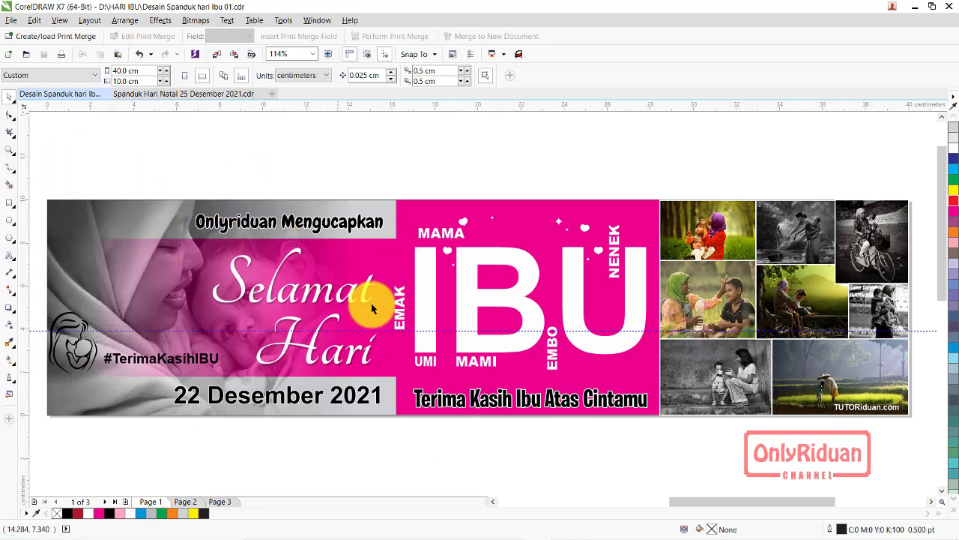
drag(37, 175, 920, 443)
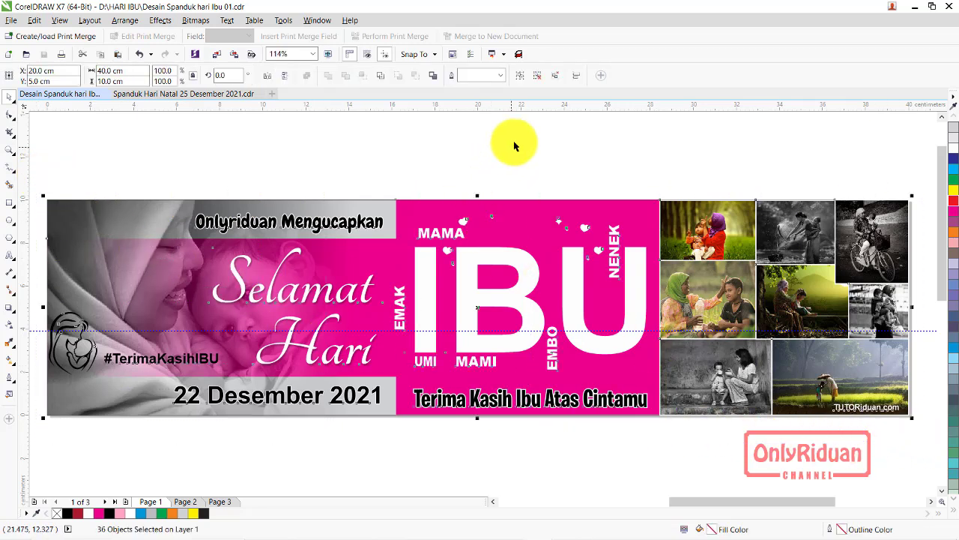
click(523, 78)
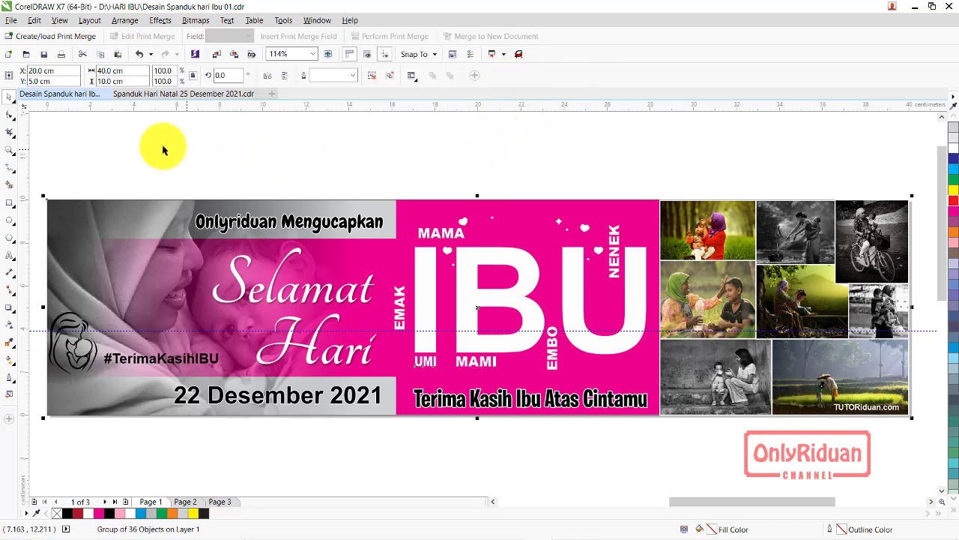
click(12, 21)
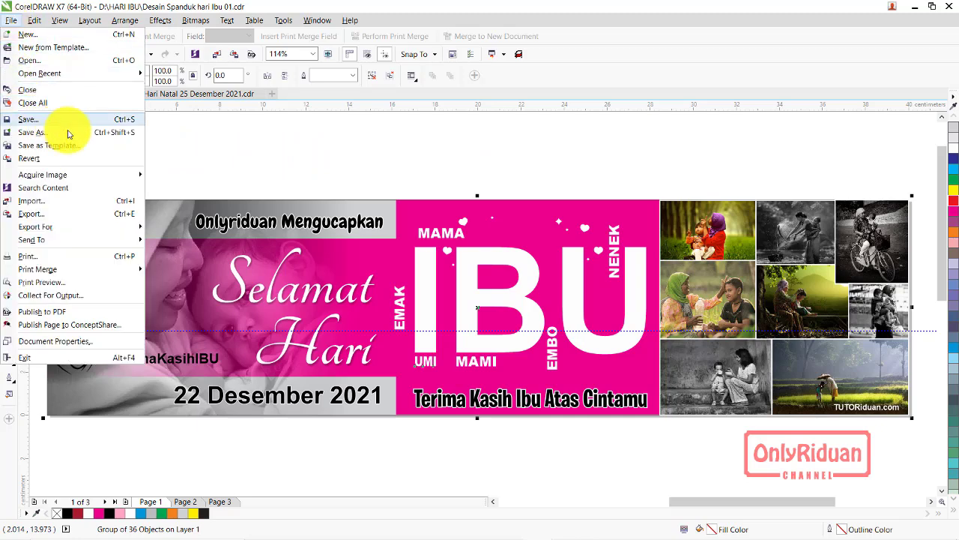
Step: Start the banner export and browse to the HARI IBU folder on New Volume (D:)
click(47, 215)
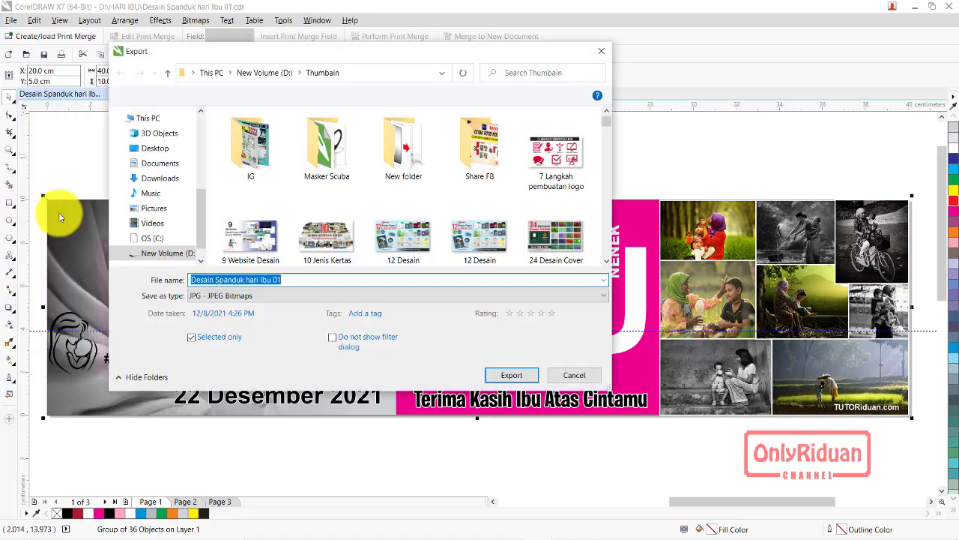
drag(324, 59, 417, 116)
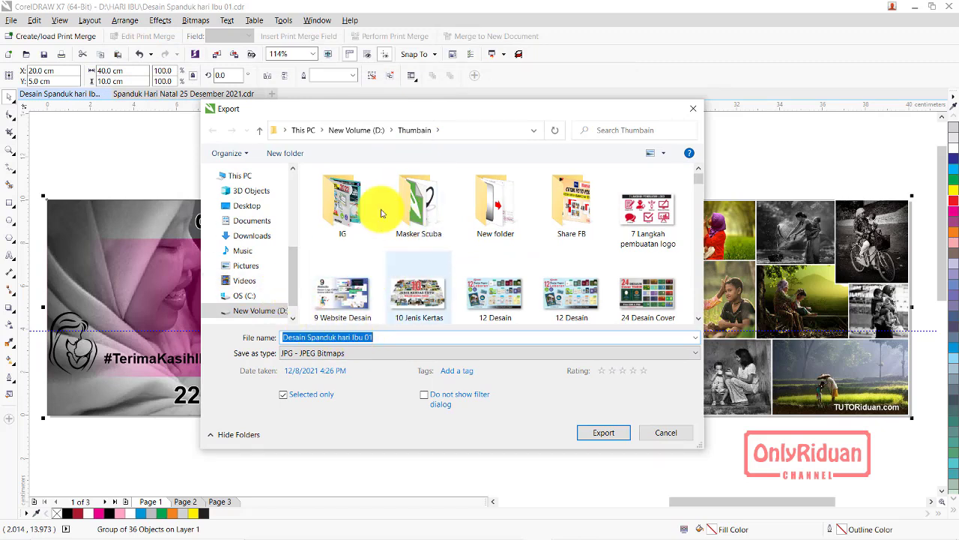
click(257, 310)
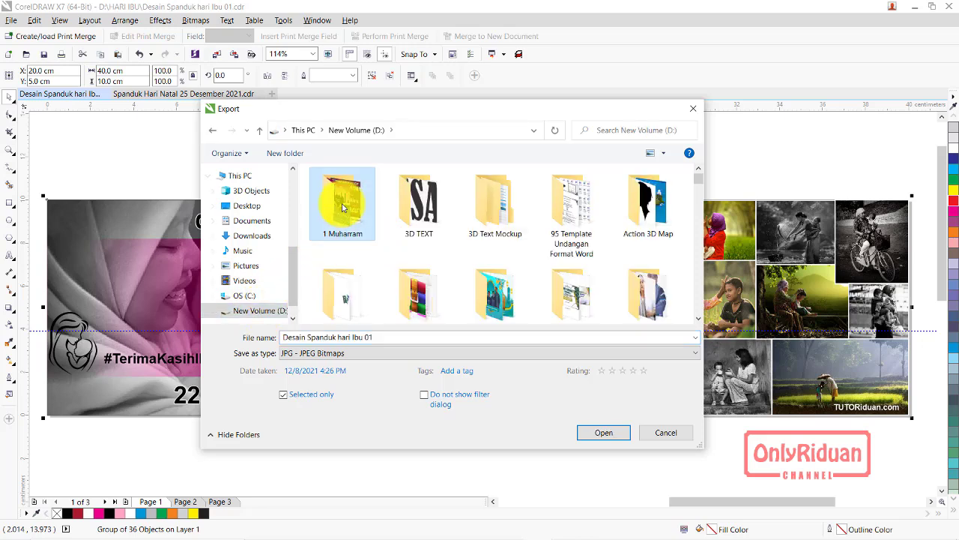
scroll(390, 214, down, 5)
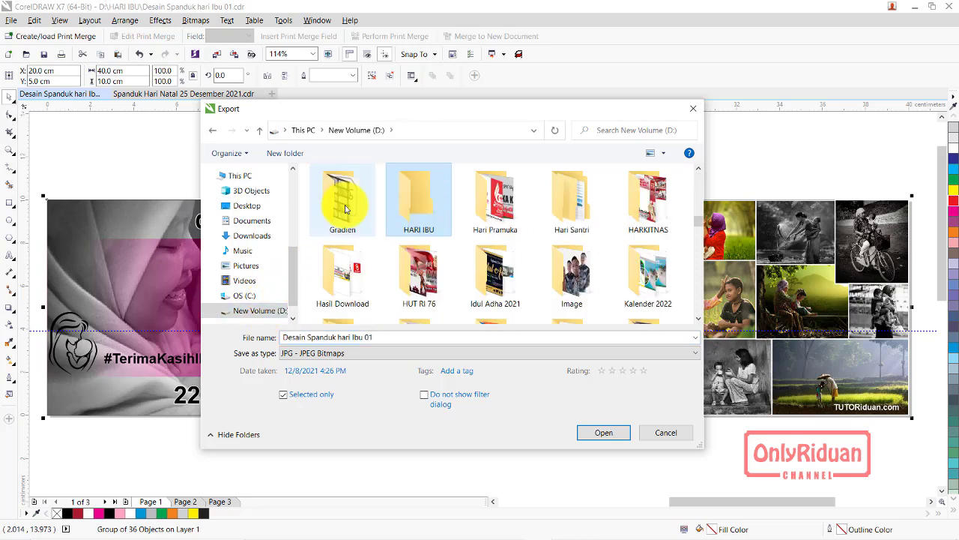
double_click(423, 213)
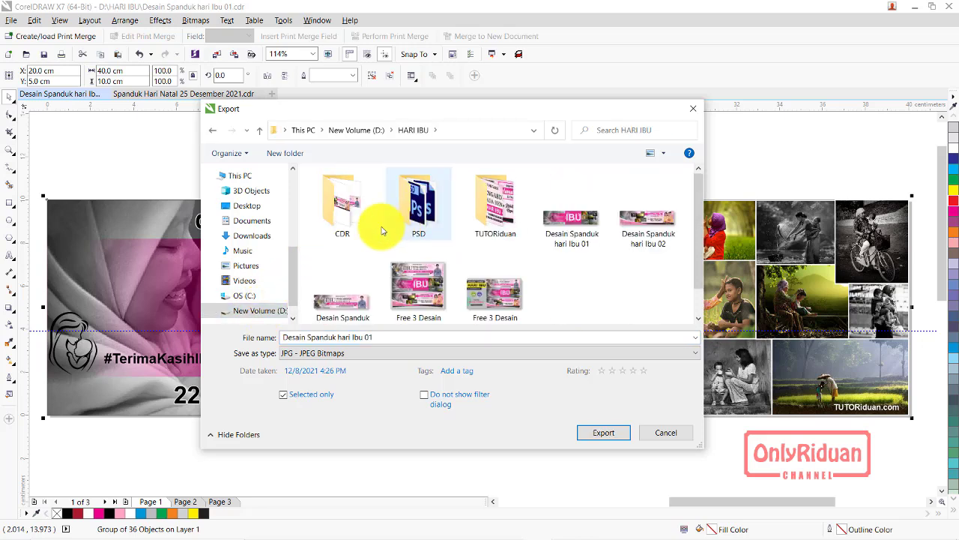
Step: Create and open a CETAK folder, replace the file name, and export selected objects only
click(284, 155)
text(CETAK)
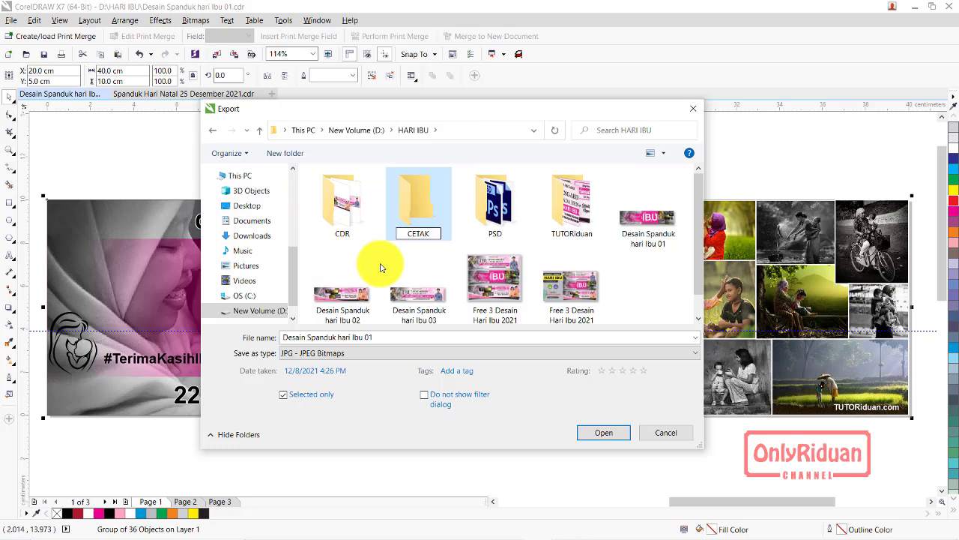
double_click(413, 208)
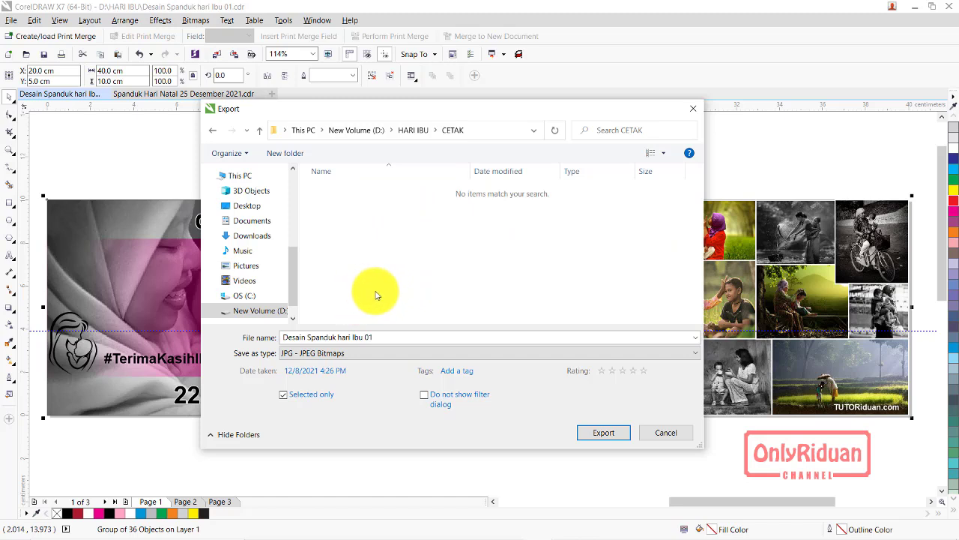
double_click(390, 336)
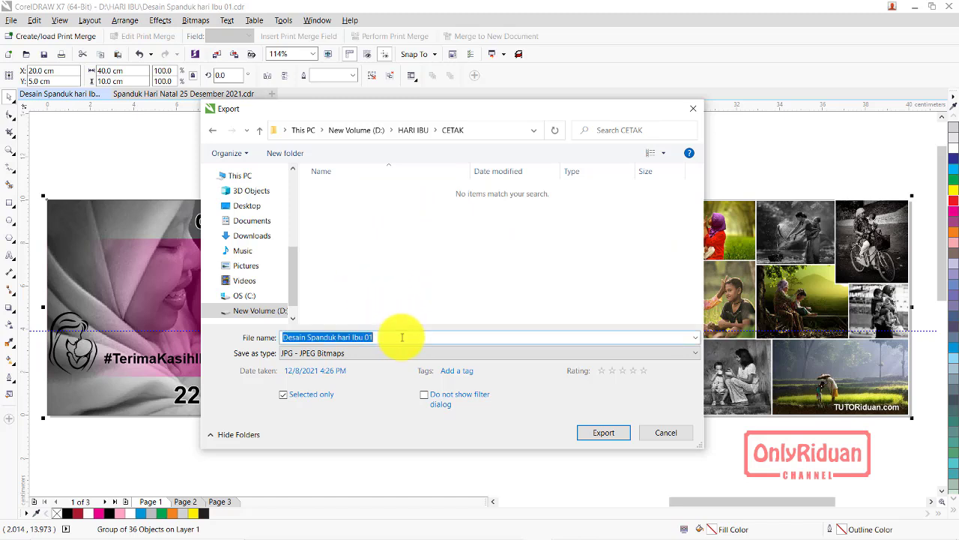
drag(401, 335, 265, 337)
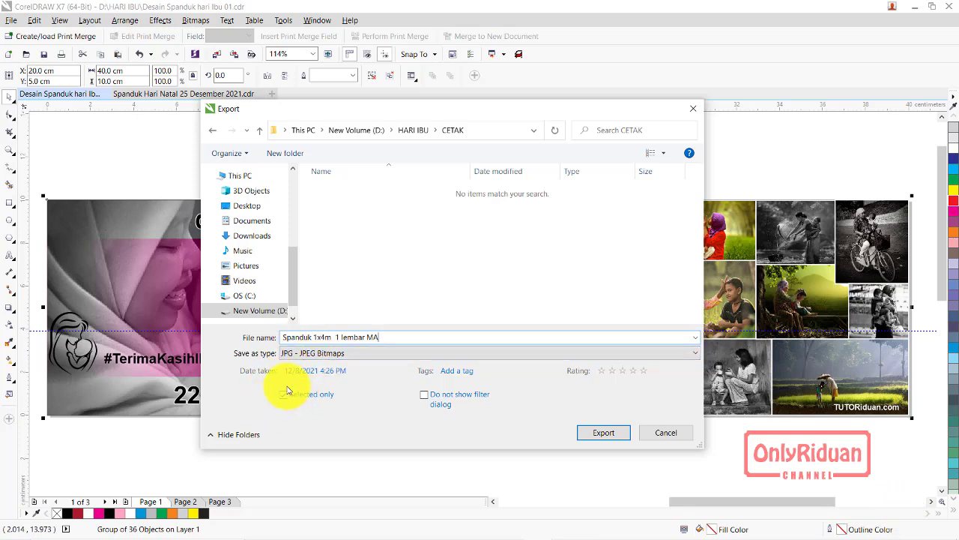
click(282, 393)
Step: Set the JPEG export resolution to 96 dpi and width to 400 cm
click(604, 433)
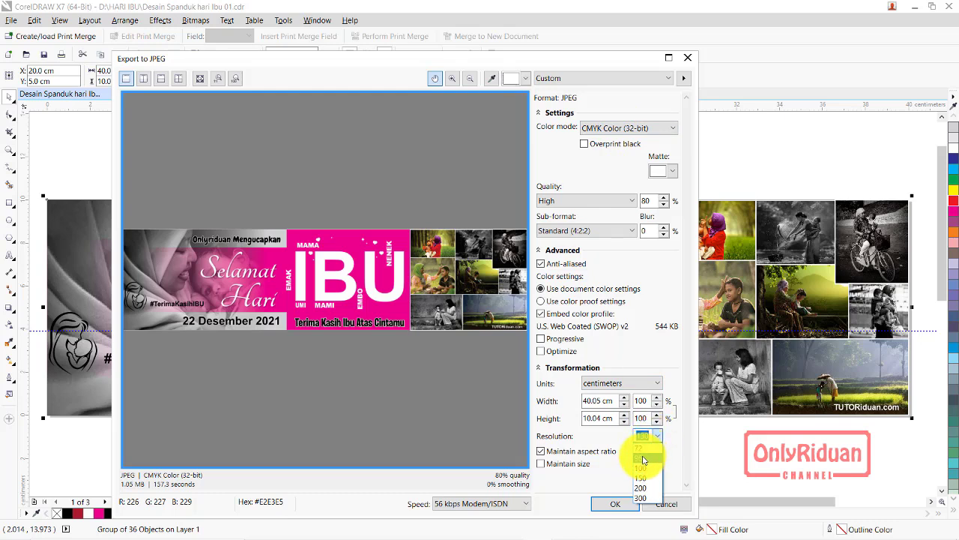
click(643, 458)
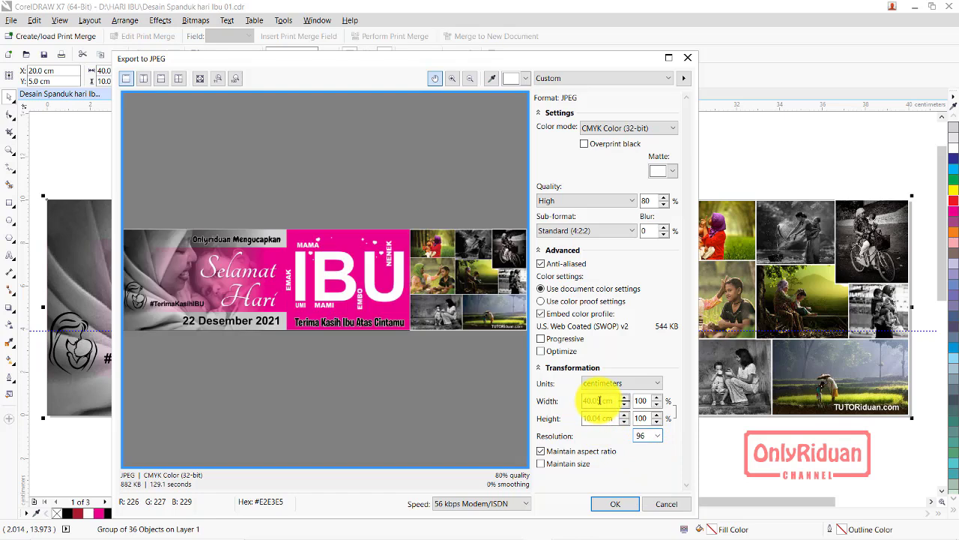
drag(599, 400, 583, 398)
text(400)
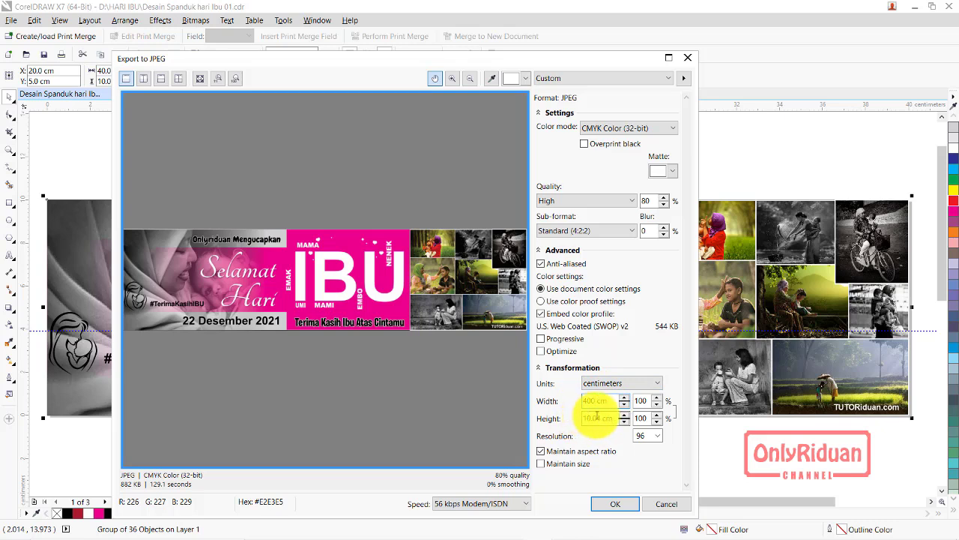
key(Tab)
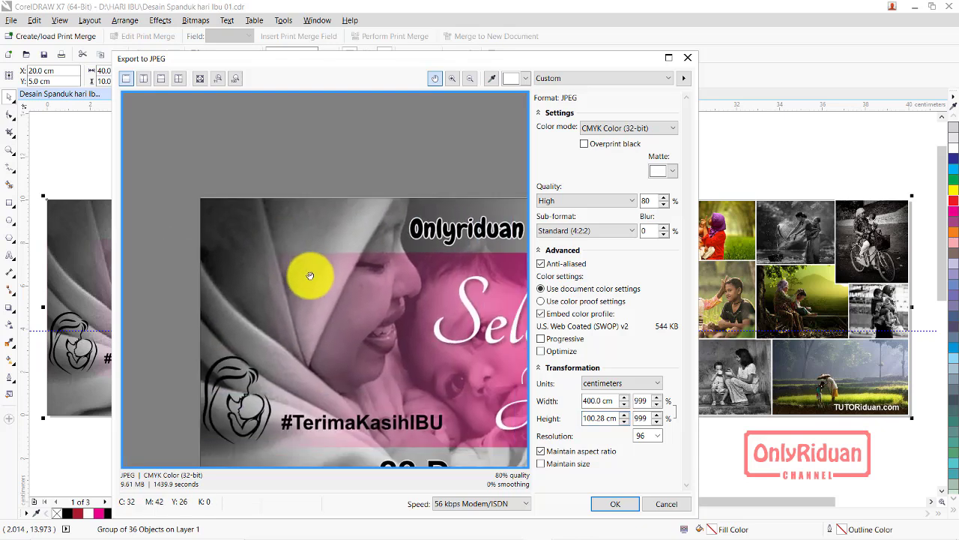
Step: Inspect the enlarged banner preview around the headscarf and photo collage, then confirm the export
drag(314, 288, 257, 225)
drag(360, 293, 349, 303)
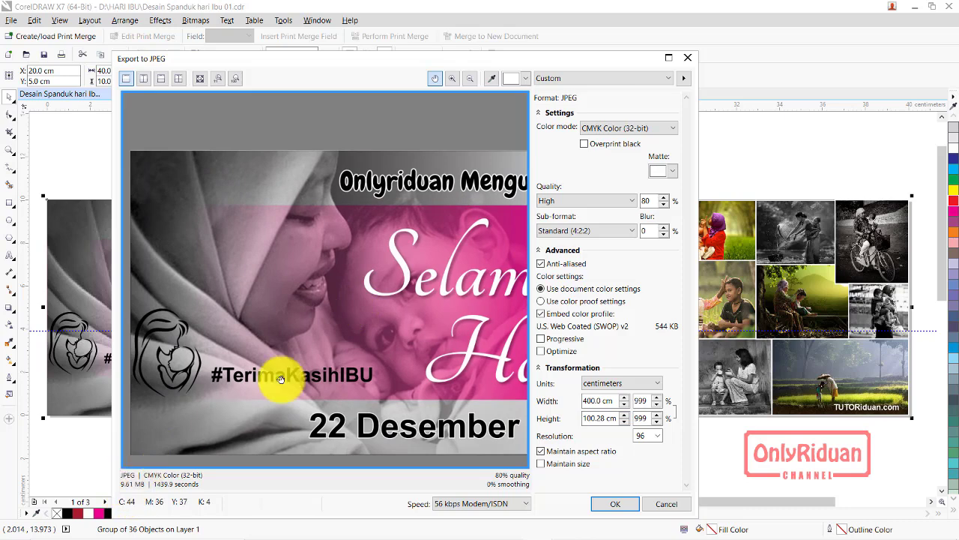
scroll(392, 306, down, 2)
drag(444, 298, 268, 288)
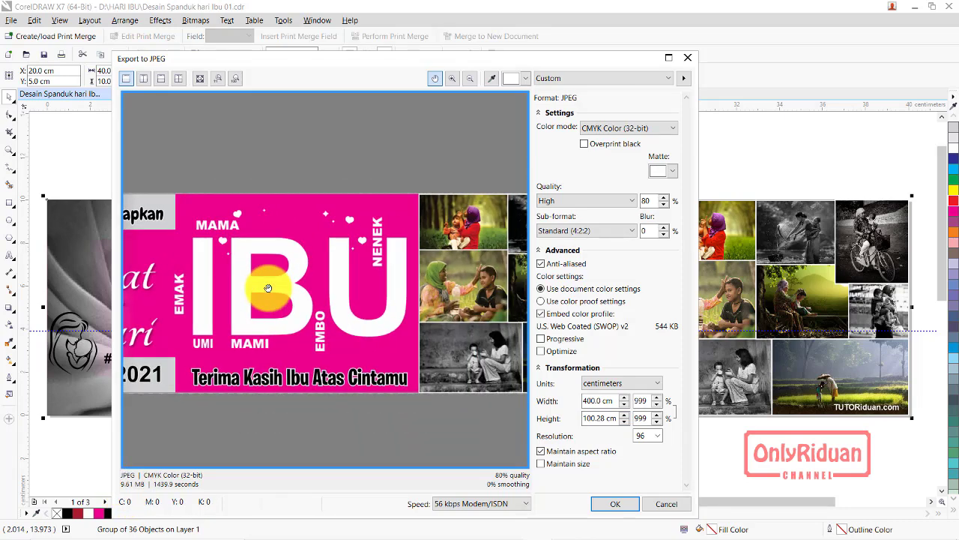
drag(419, 286, 301, 305)
drag(416, 305, 407, 293)
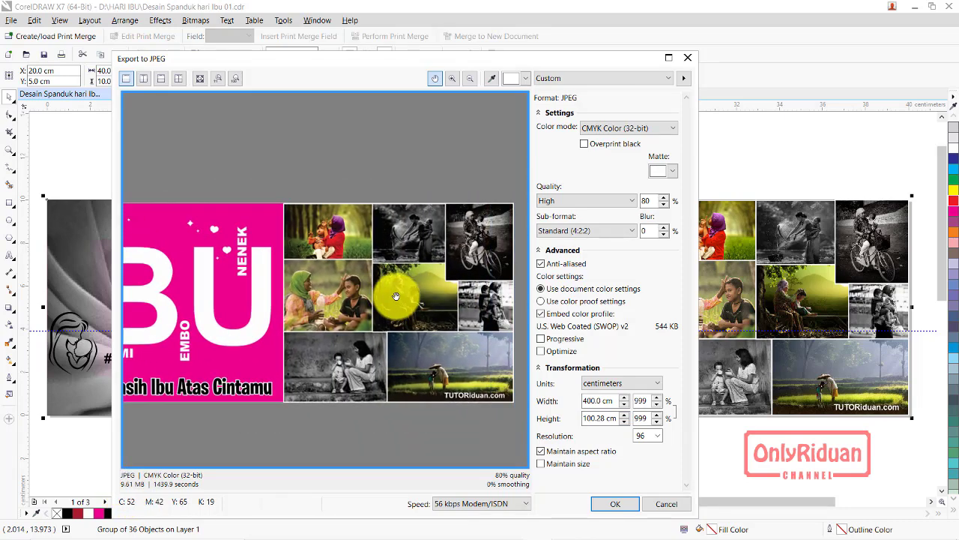
click(616, 504)
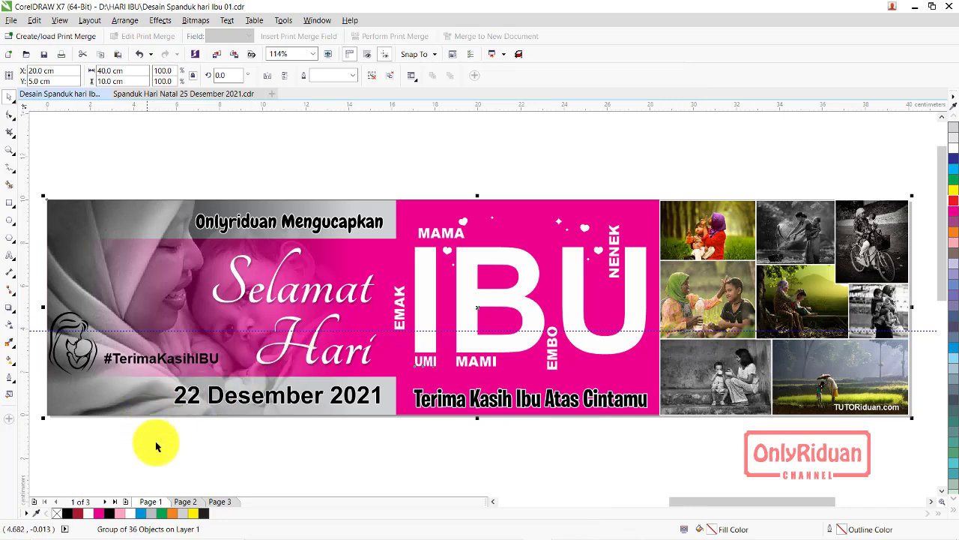
Step: Review Mother's Day Pages 2 and 3, switch to Spanduk Hari Natal, and minimise CorelDRAW
click(186, 501)
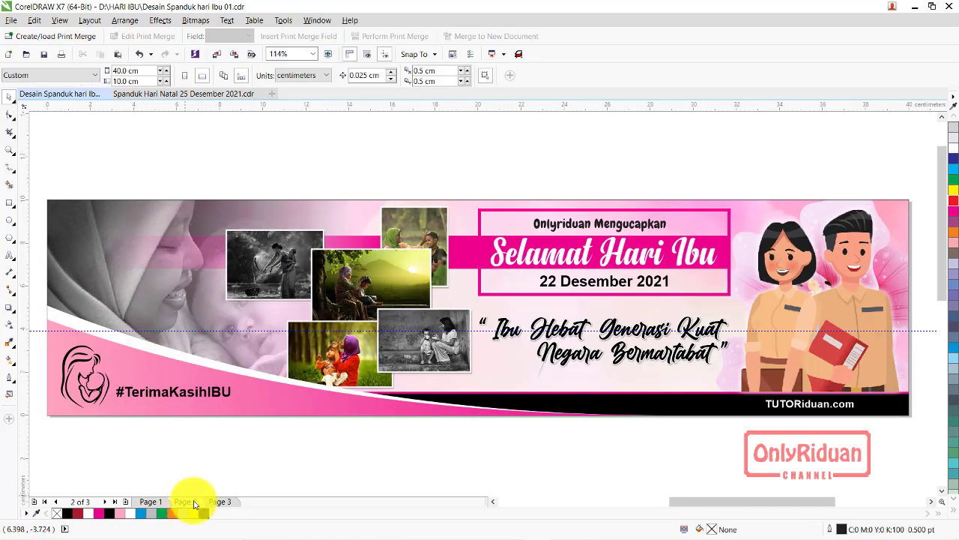
click(221, 503)
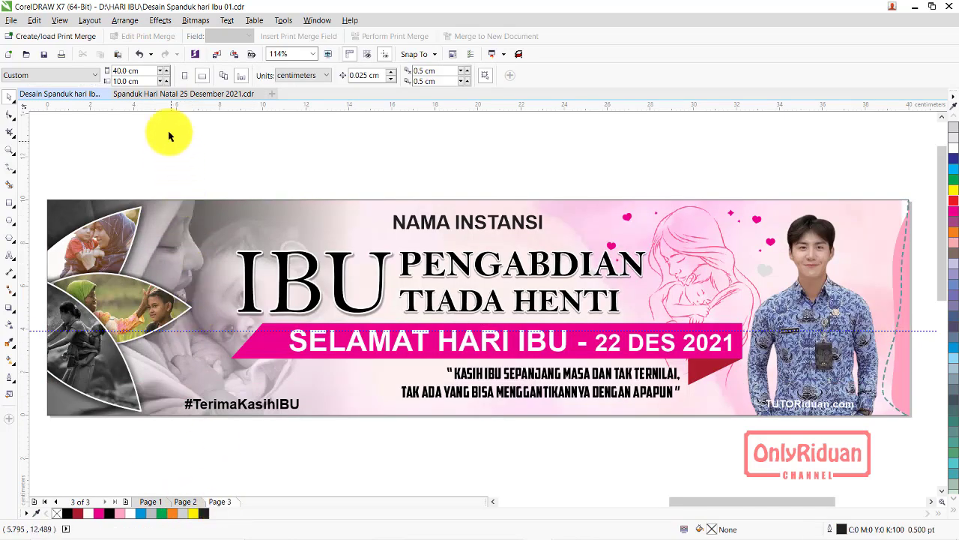
click(162, 96)
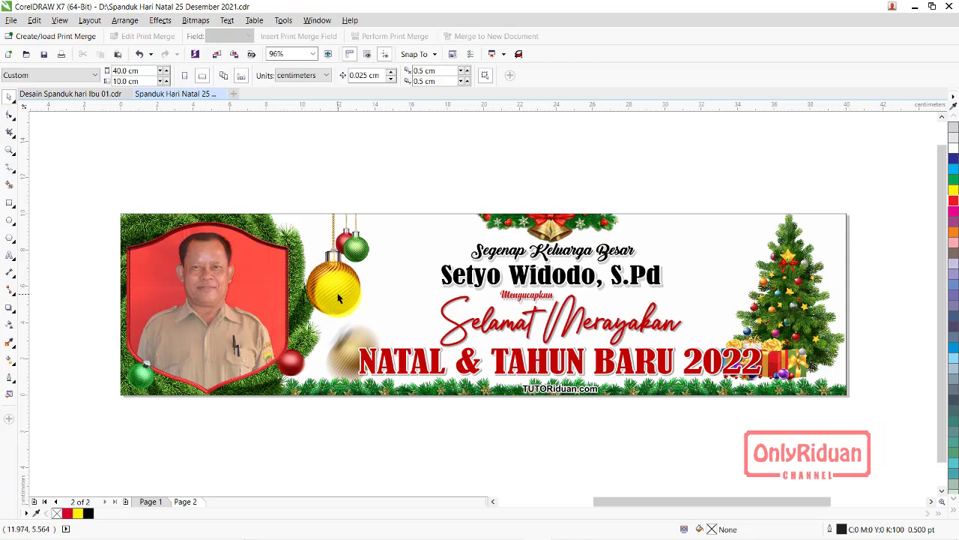
click(913, 13)
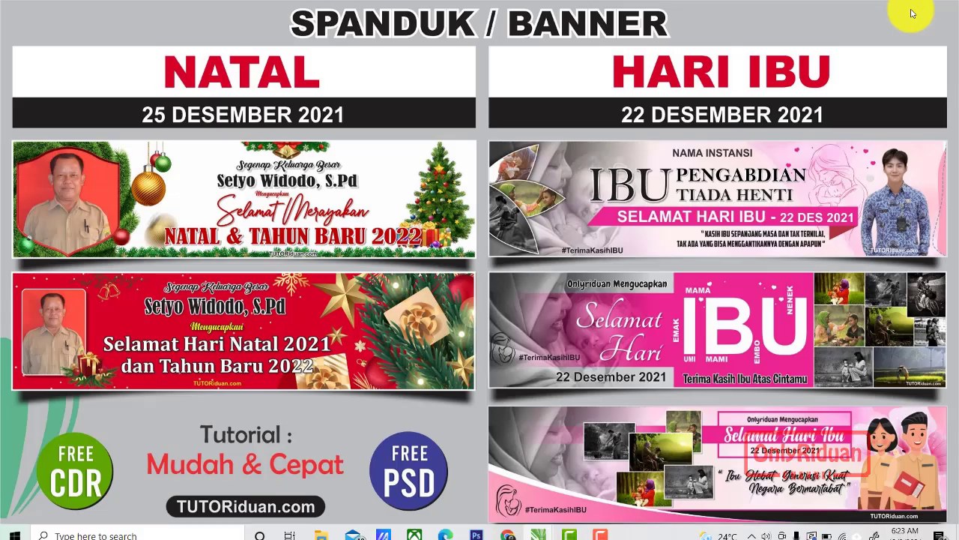
Step: Bring Photoshop forward on the Natal 2021 PSD 01 banner and deselect its text layer
click(476, 526)
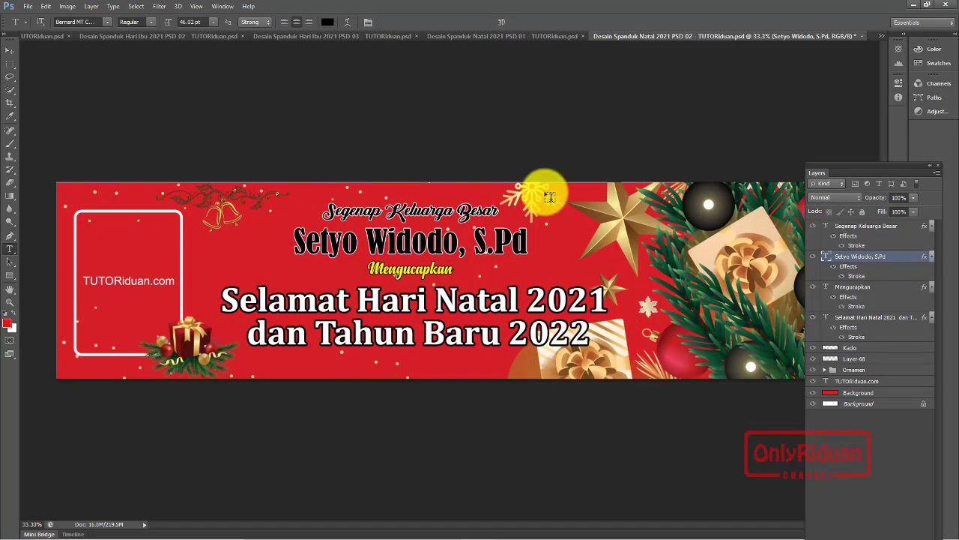
click(501, 36)
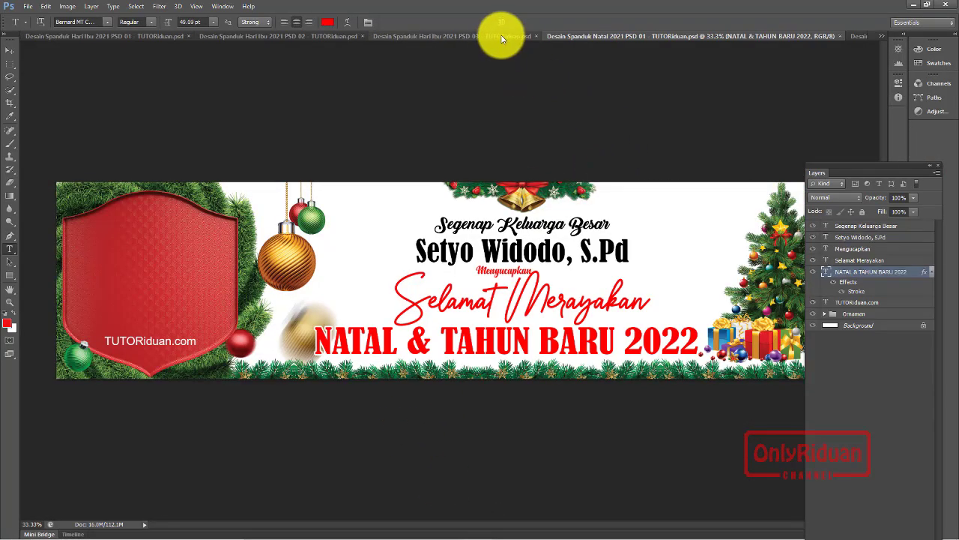
click(10, 51)
click(242, 145)
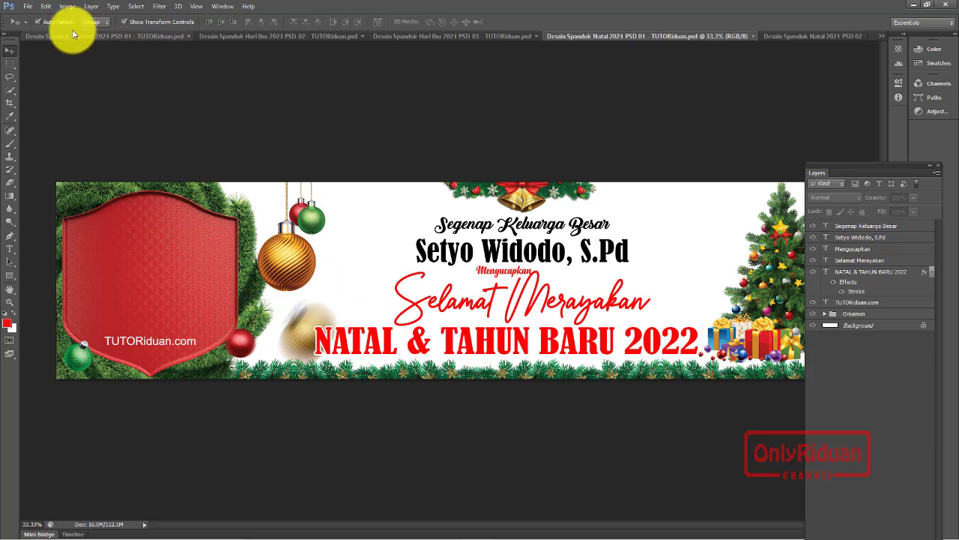
Step: Resize the Natal 2021 PSD 01 banner to 400 cm wide at 96 pixels/inch, then zoom out
click(67, 7)
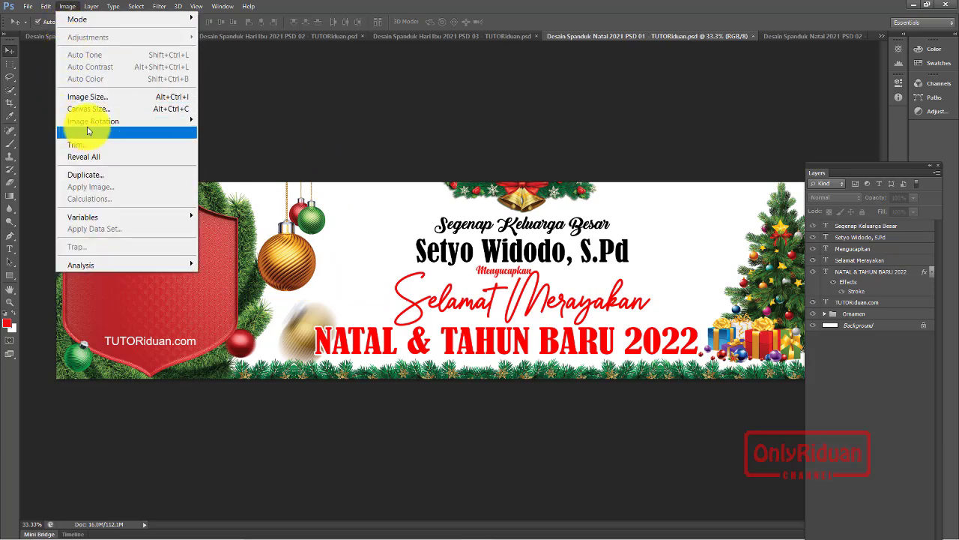
click(108, 98)
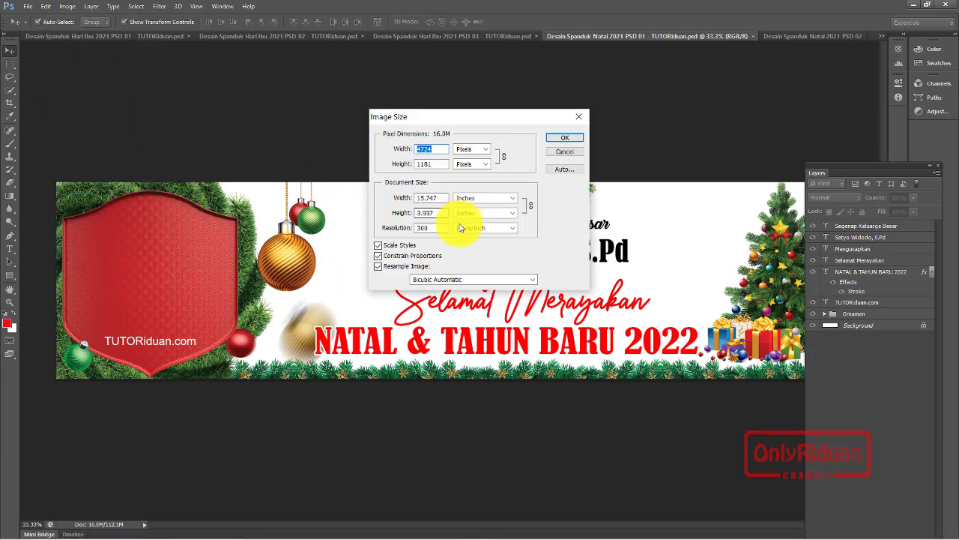
drag(435, 230, 413, 229)
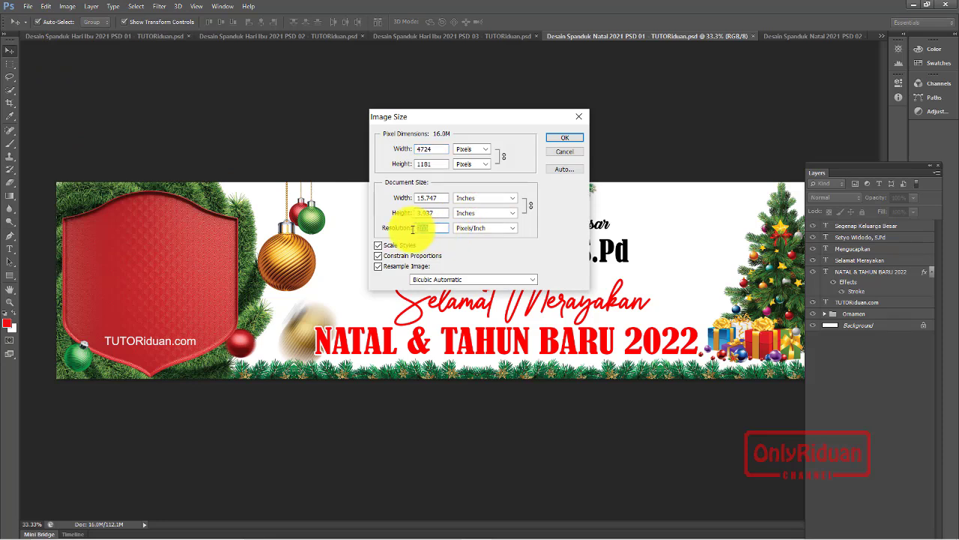
text(96)
click(482, 200)
click(474, 228)
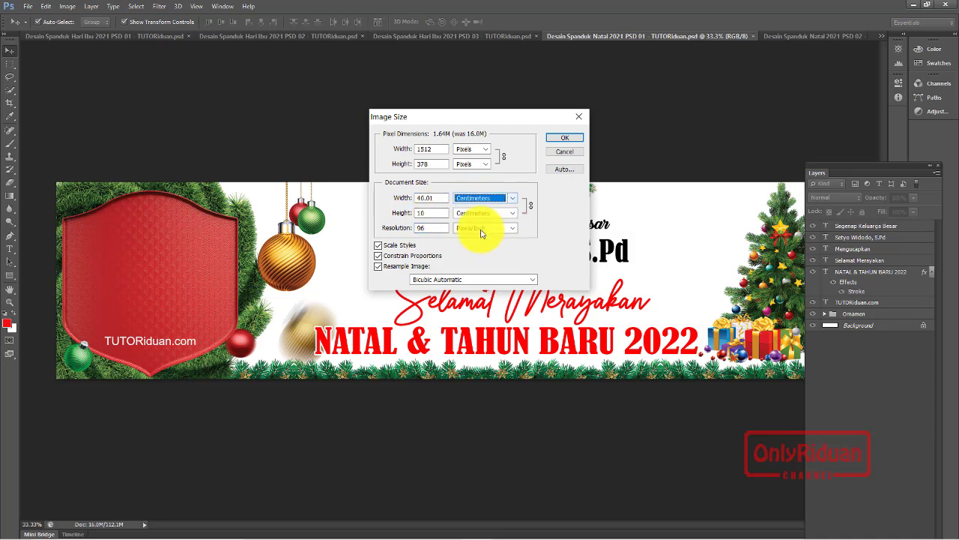
drag(437, 196, 401, 197)
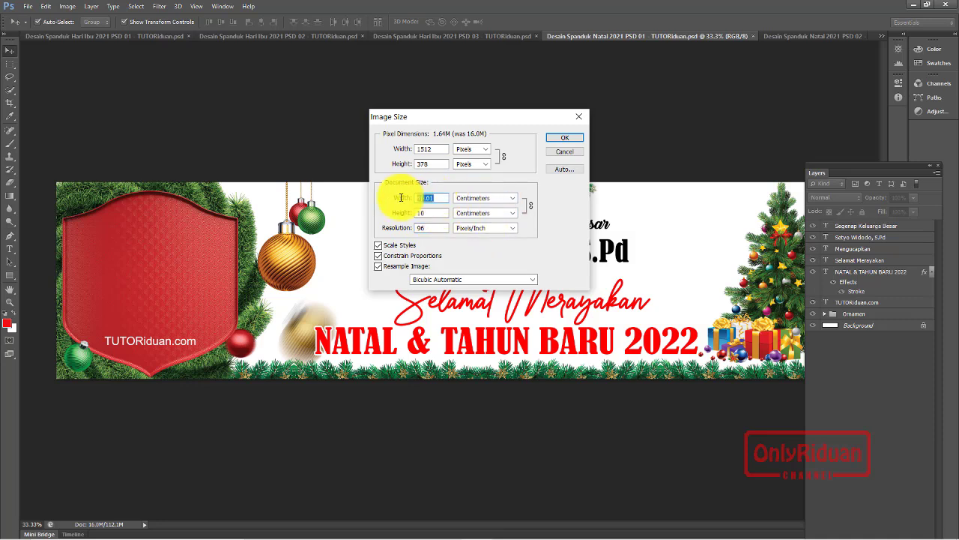
text(400)
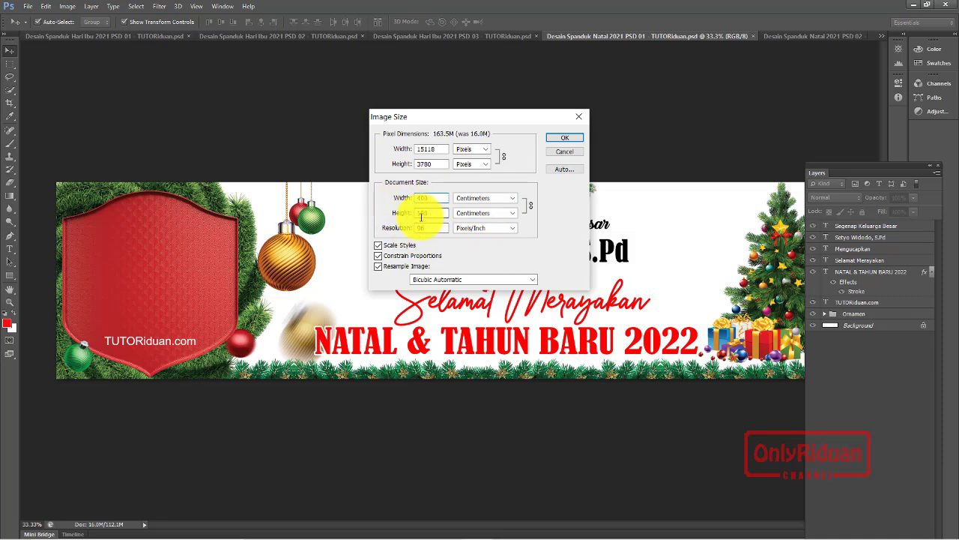
click(565, 138)
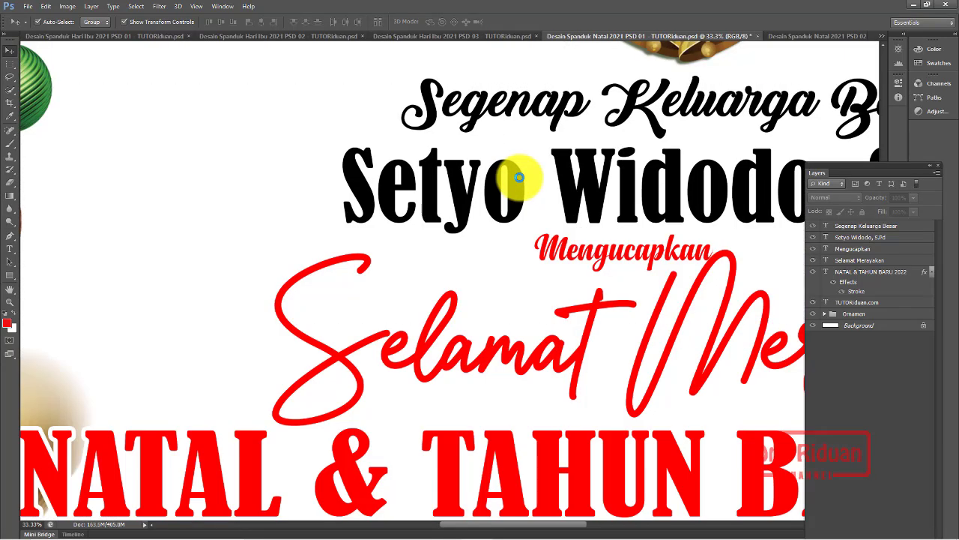
scroll(491, 245, down, 1)
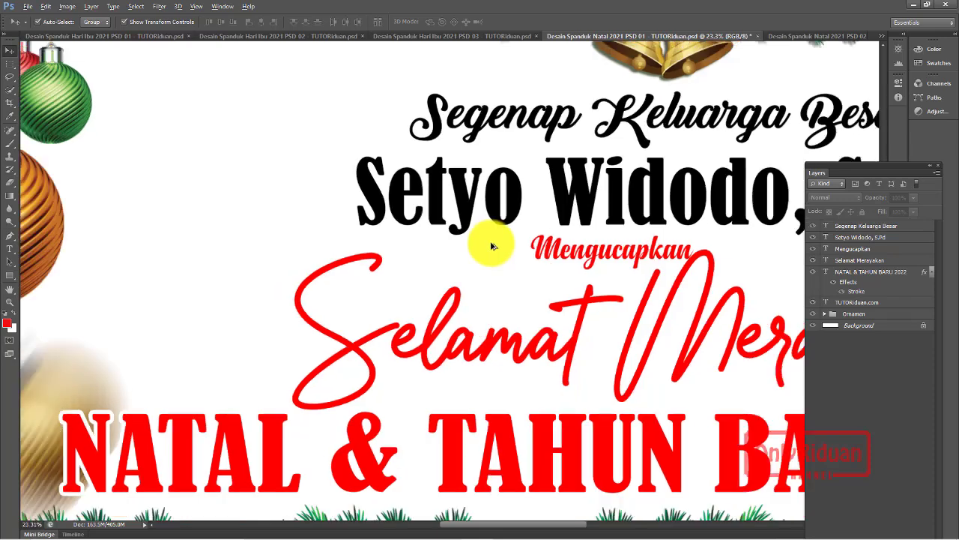
scroll(492, 246, down, 1)
scroll(495, 245, down, 2)
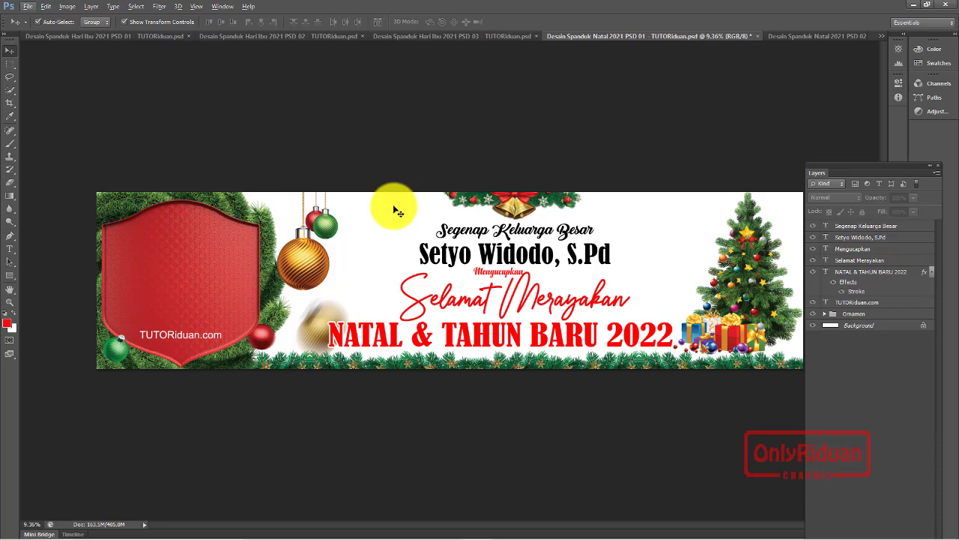
Step: Begin Save As and create and open a new CETAK folder inside NATAL 2021
click(27, 6)
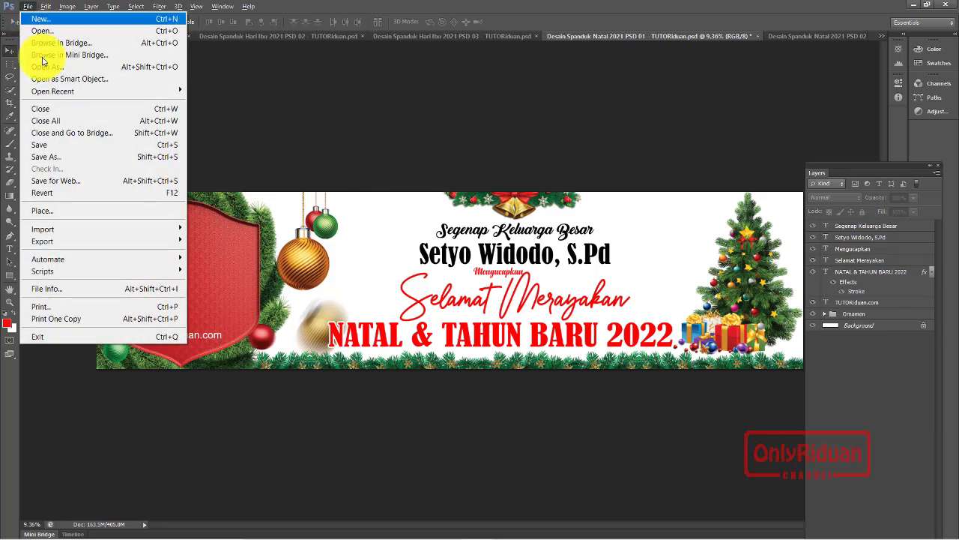
click(66, 158)
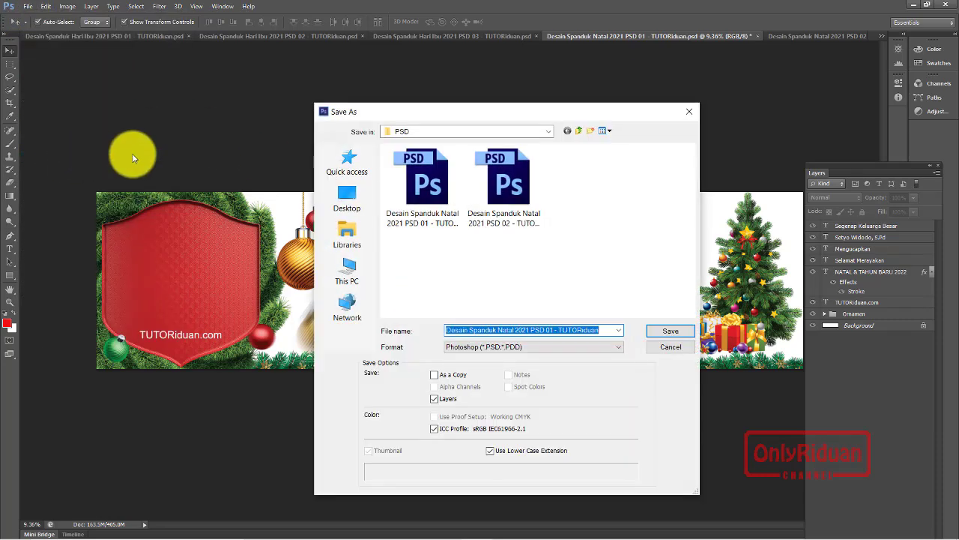
click(578, 132)
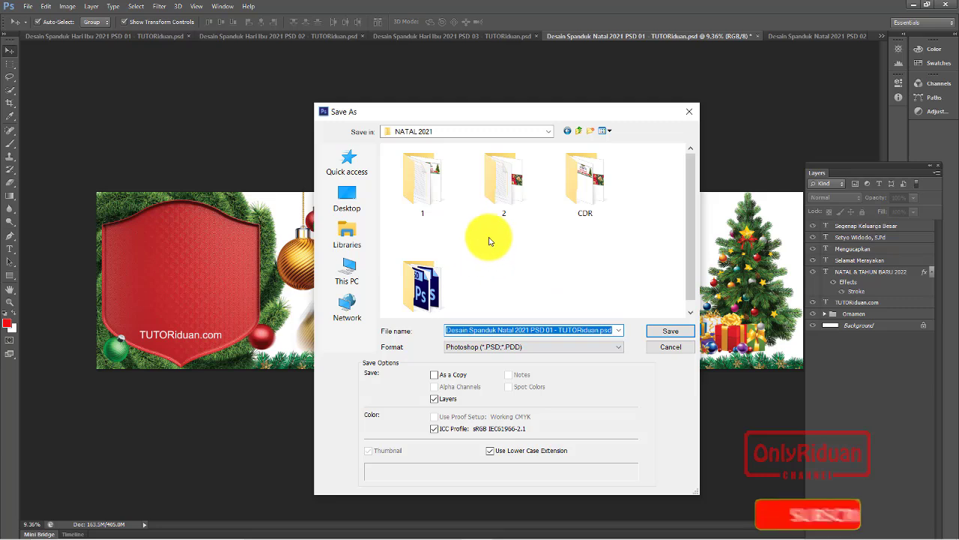
click(591, 132)
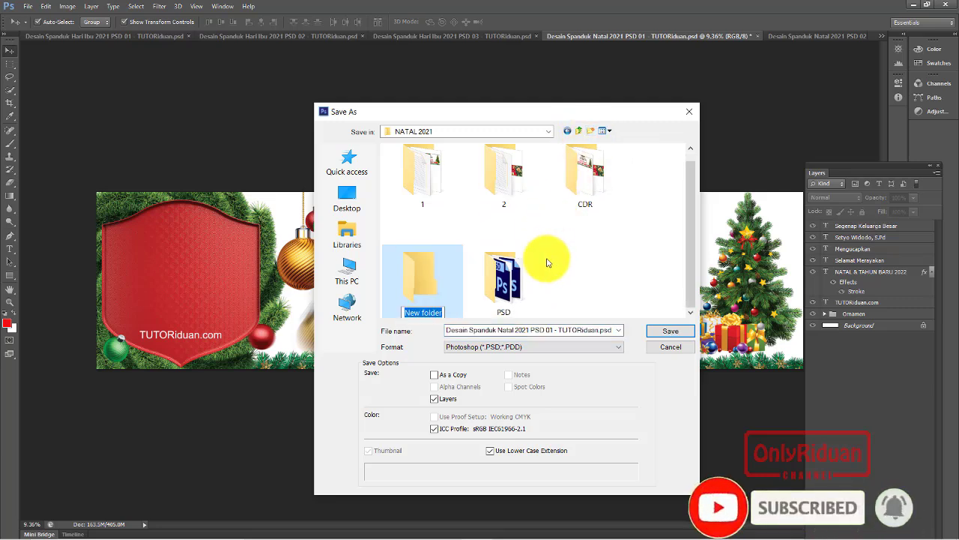
text(CETAK)
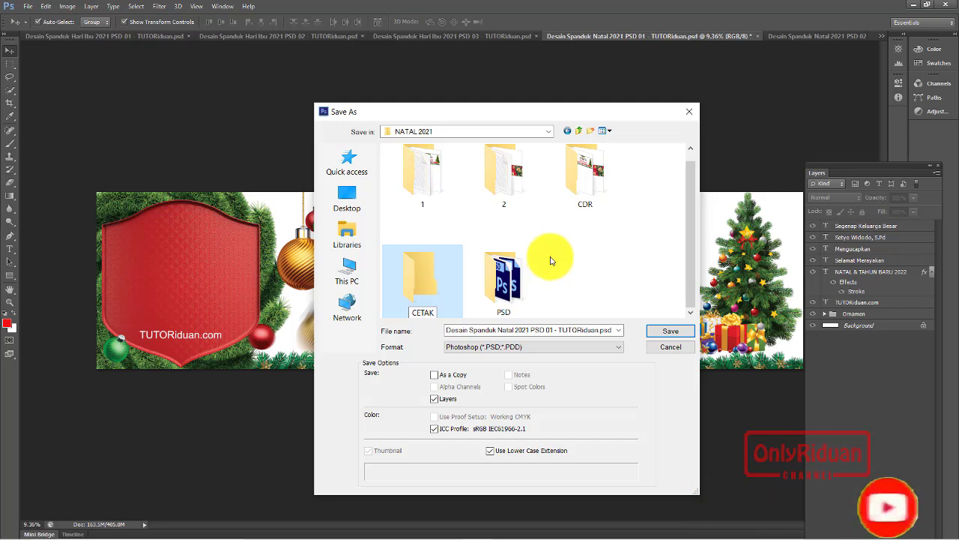
double_click(411, 276)
Step: Name the file Spanduk Natal 1X4M 1 Lembar MA and save it as JPEG
triple_click(473, 329)
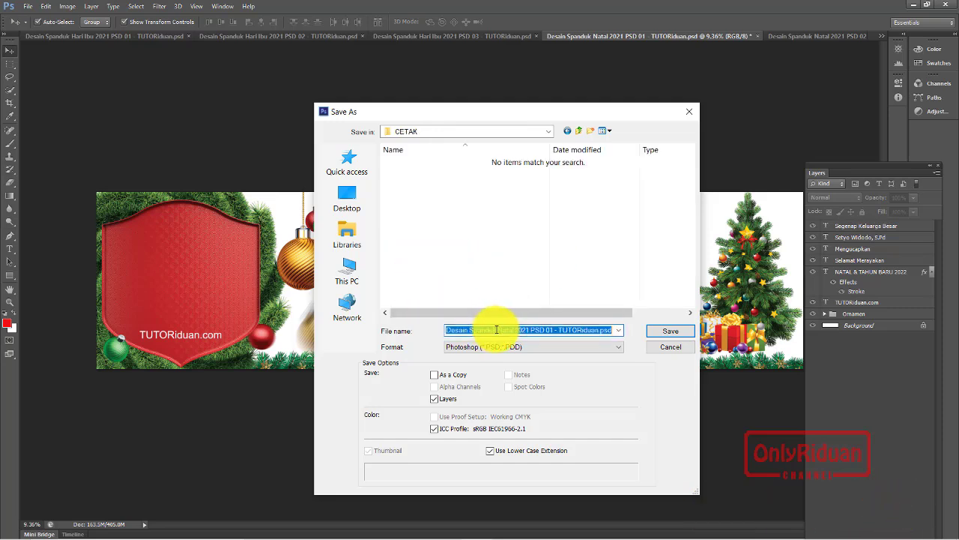
click(470, 329)
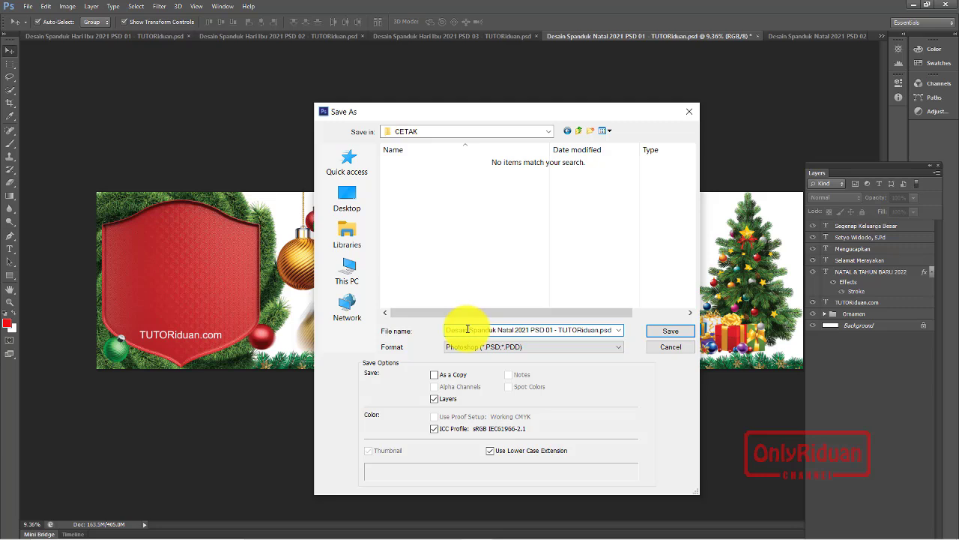
key(Delete)
key(Delete)
key(Delete)
key(Delete)
key(Delete)
key(Delete)
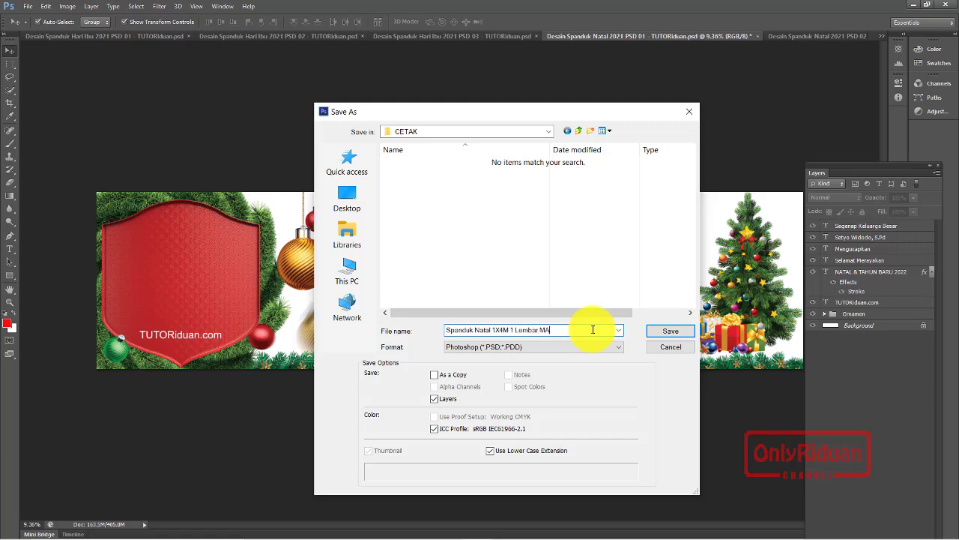
click(534, 349)
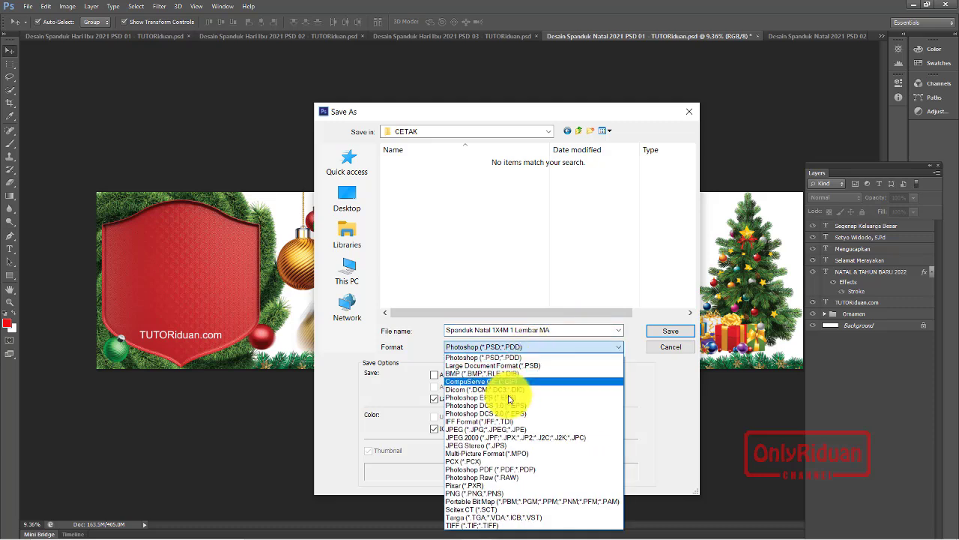
click(465, 429)
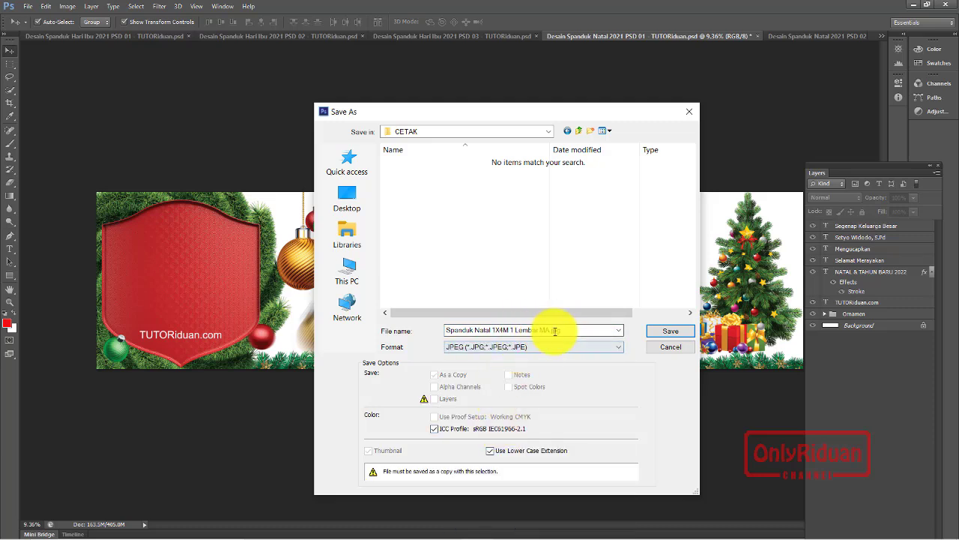
click(671, 332)
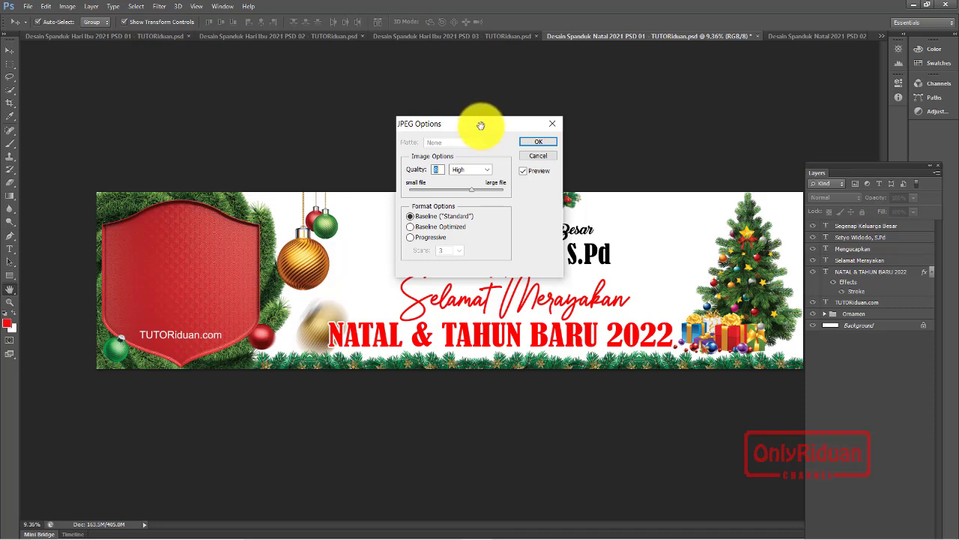
Step: Set JPEG quality to Maximum, level 11, and finish saving the Christmas banner
drag(480, 126, 473, 138)
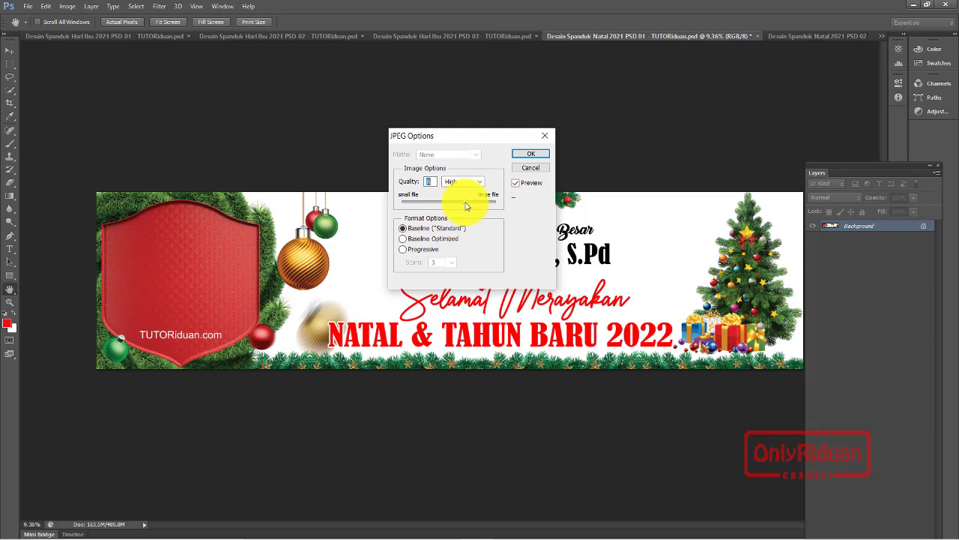
drag(465, 202, 505, 203)
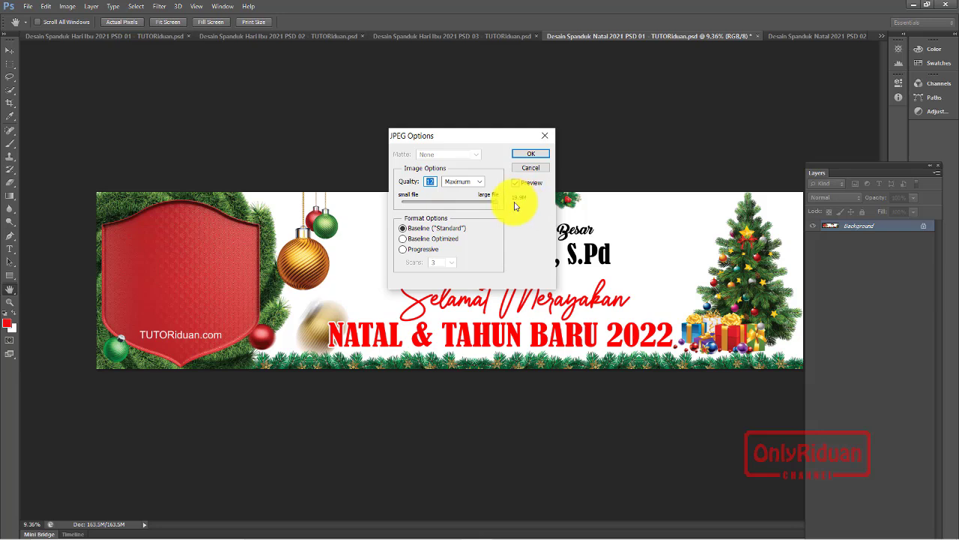
double_click(425, 183)
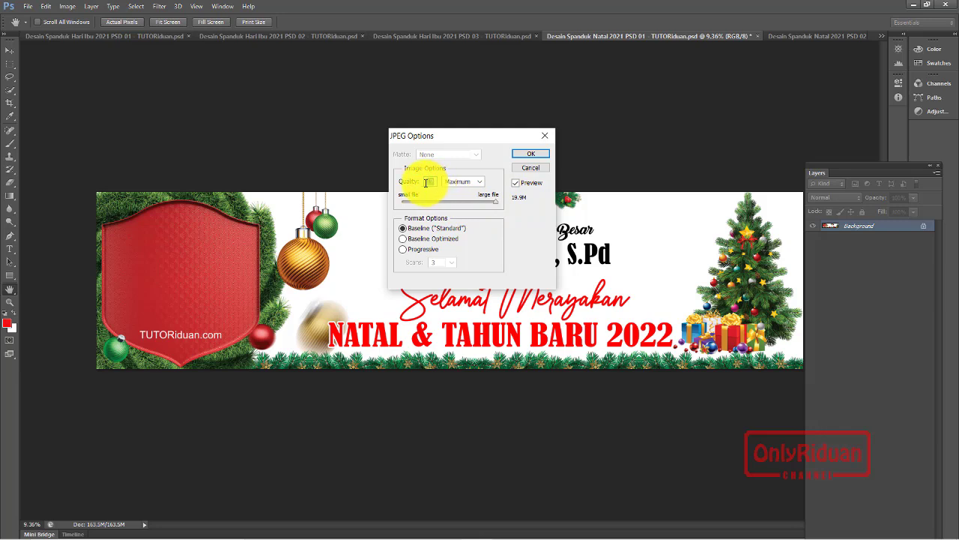
text(11)
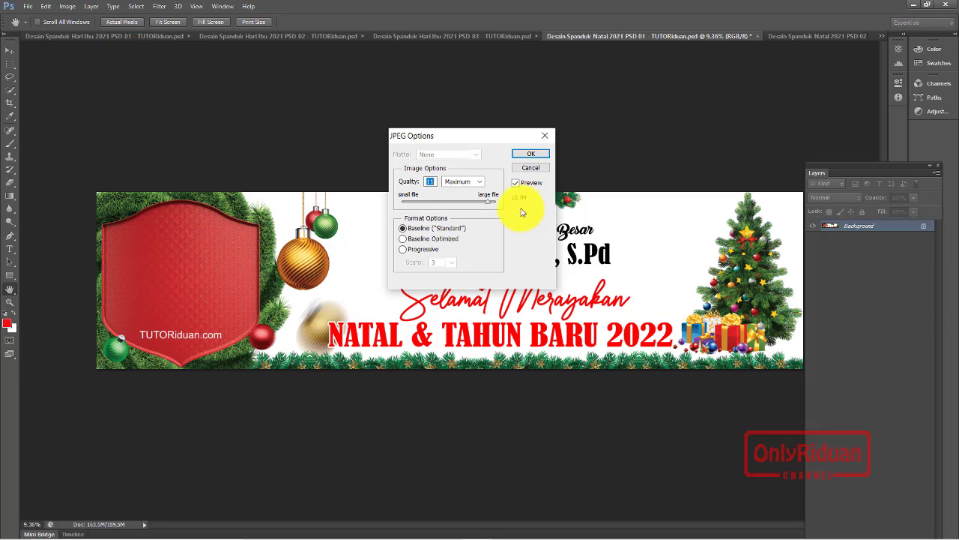
click(531, 154)
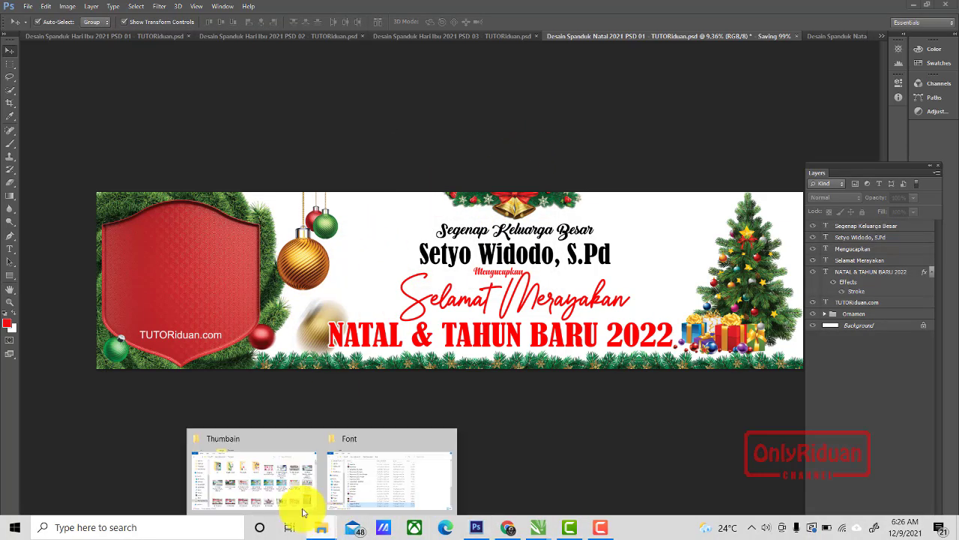
Step: In File Explorer, open the HARI IBU > CETAK folder on New Volume (D:)
click(274, 488)
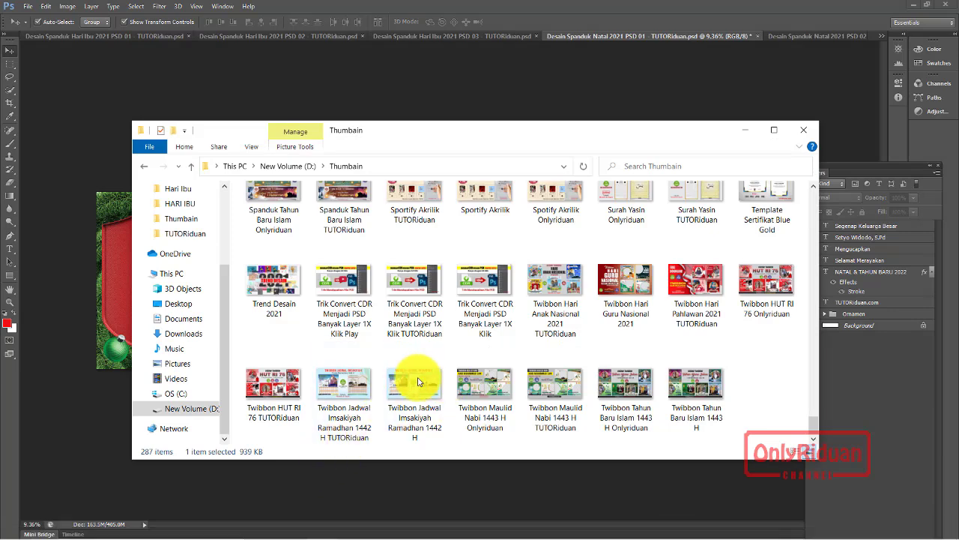
click(193, 409)
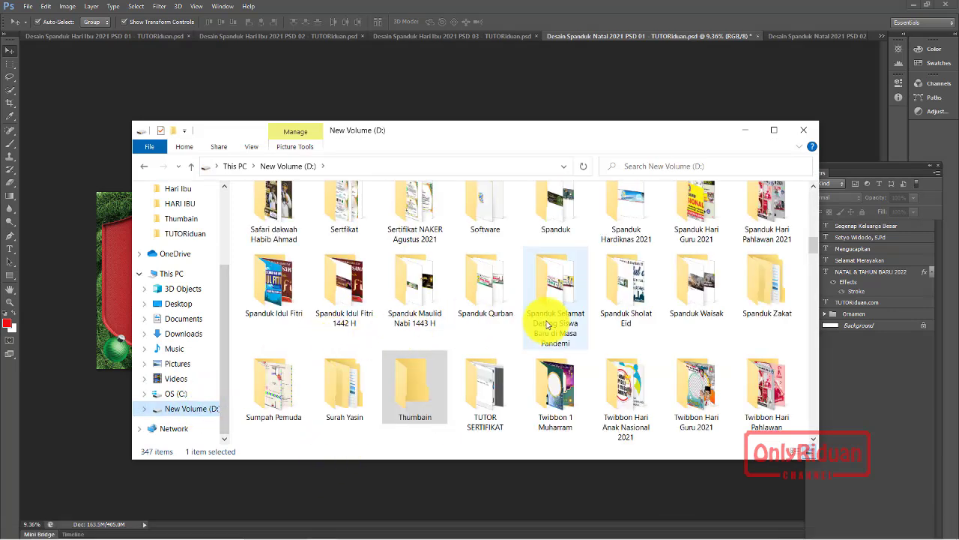
scroll(547, 337, up, 10)
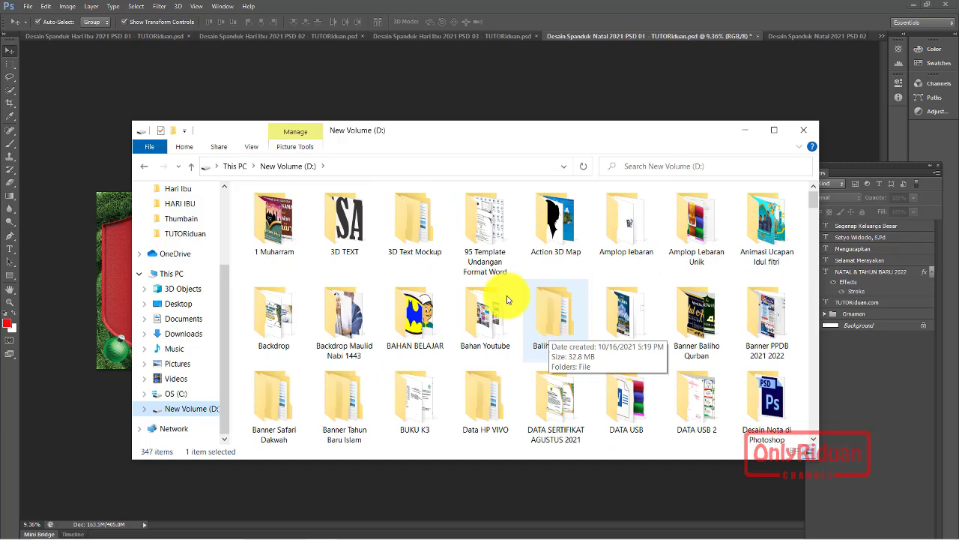
scroll(422, 239, down, 5)
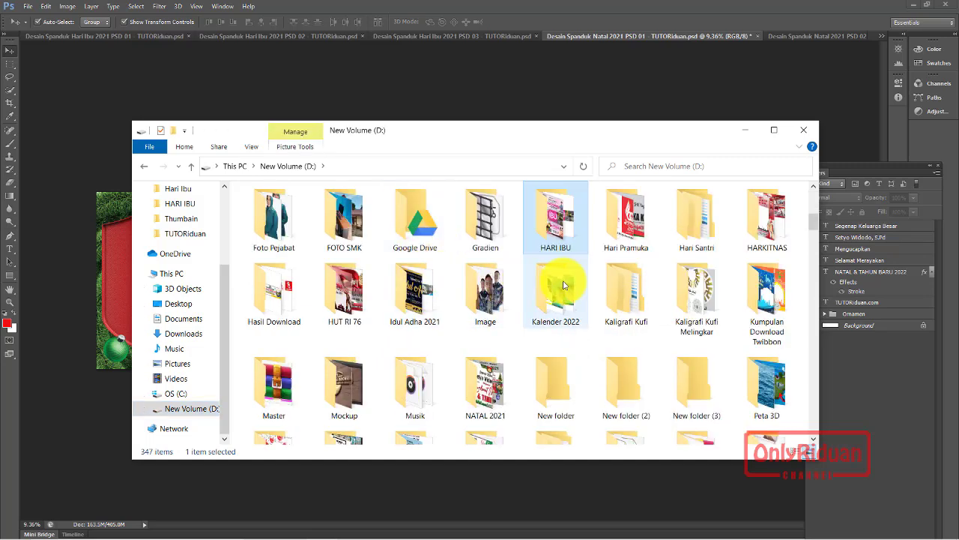
double_click(553, 224)
double_click(362, 242)
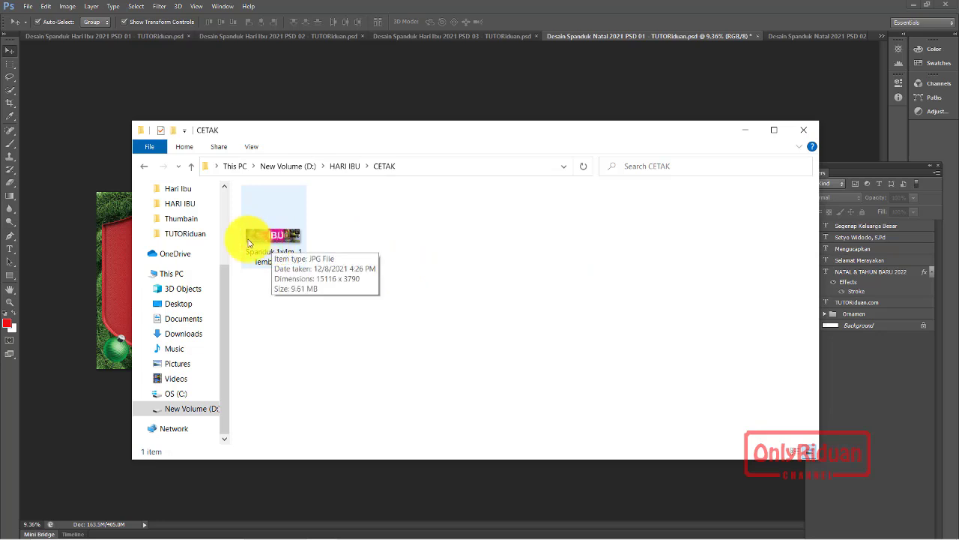
Step: Go back to New Volume (D:) and open NATAL 2021 > CETAK to check the Christmas JPEG
click(289, 166)
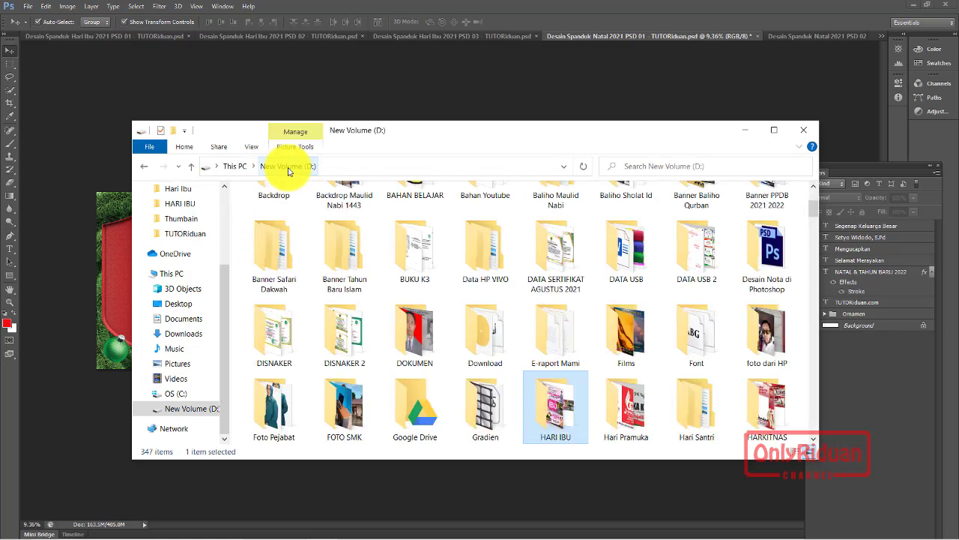
scroll(488, 300, up, 5)
click(555, 229)
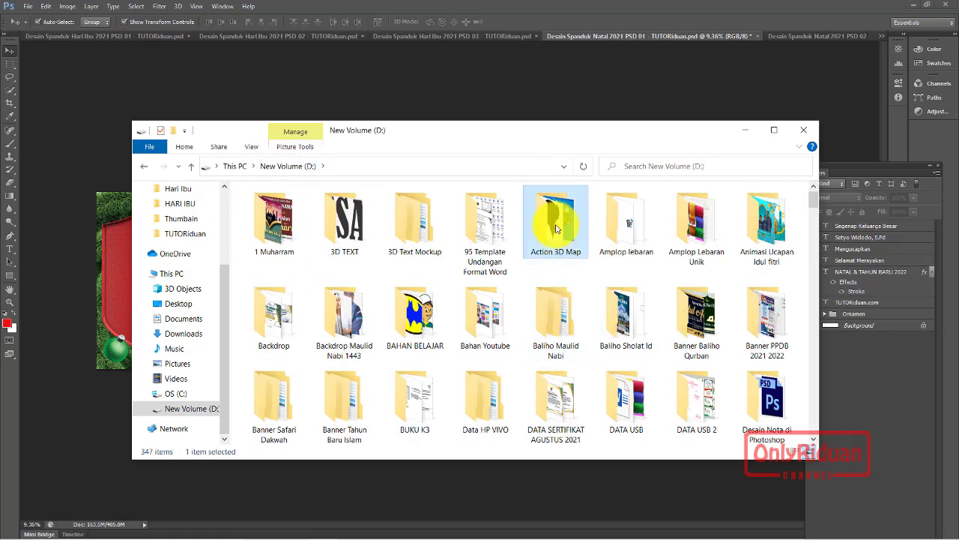
scroll(552, 218, down, 10)
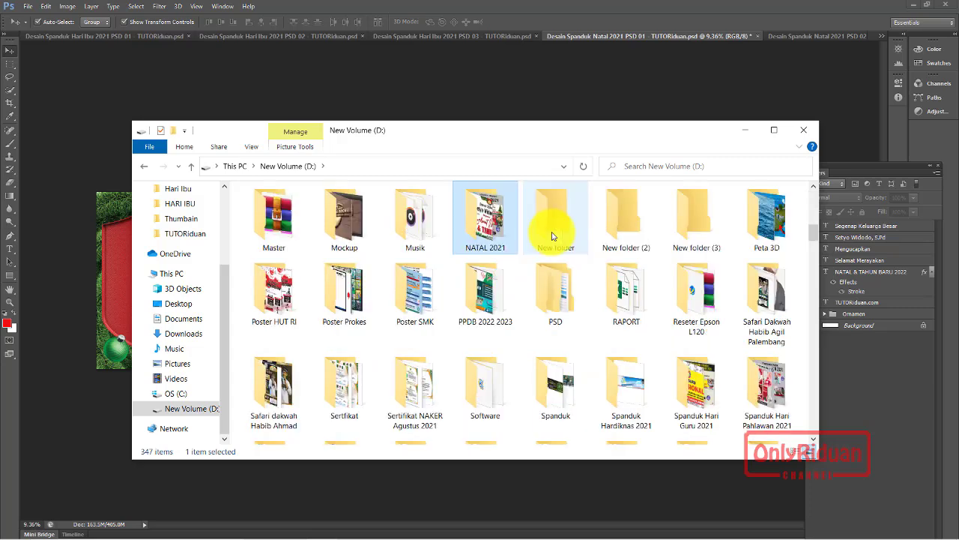
double_click(503, 247)
double_click(486, 224)
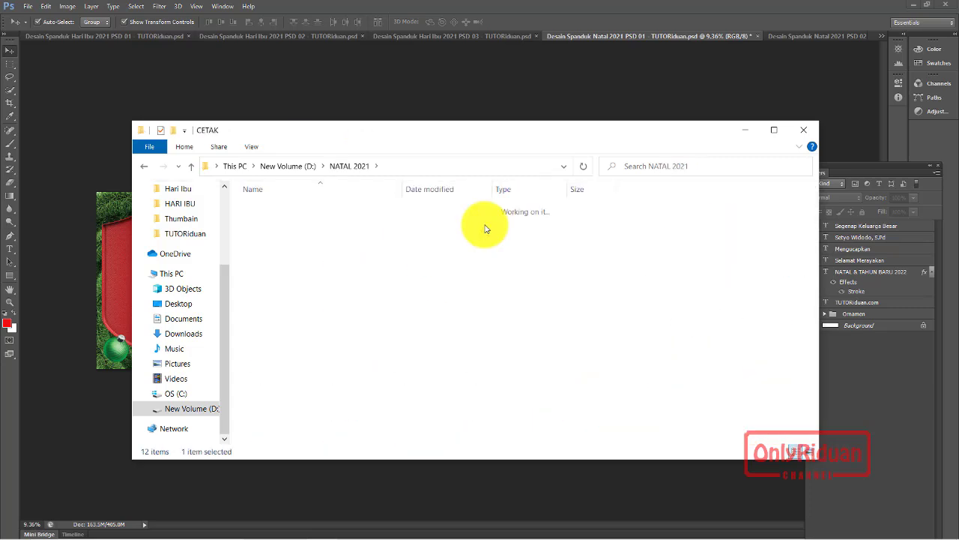